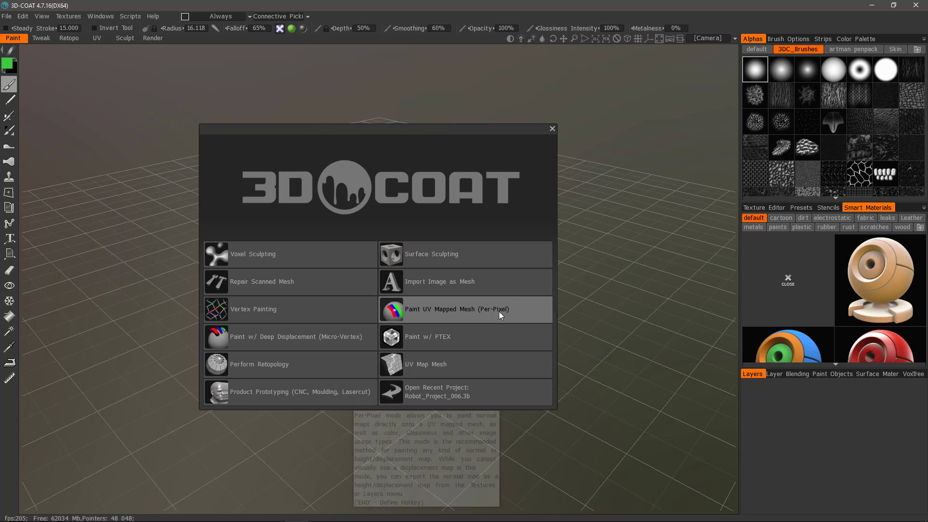
left_click(553, 129)
left_click(8, 17)
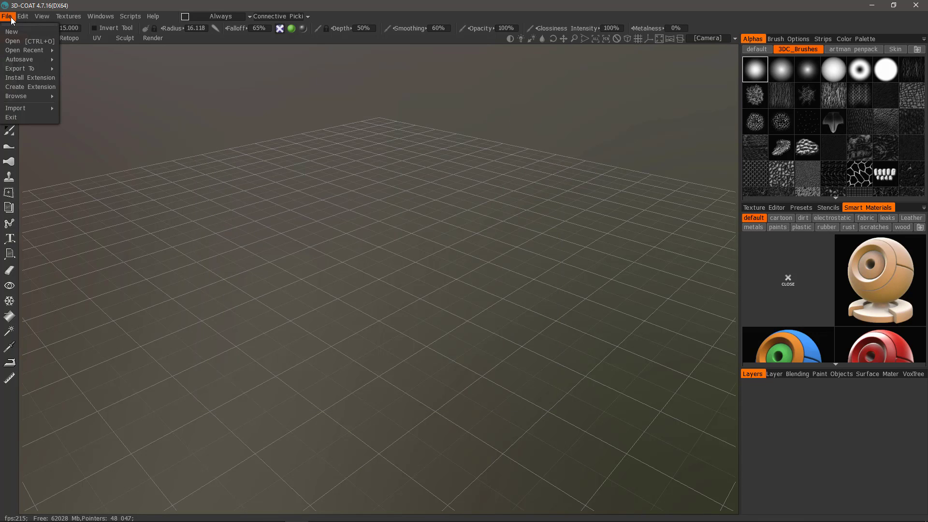
mouse_move(36, 109)
left_click(12, 31)
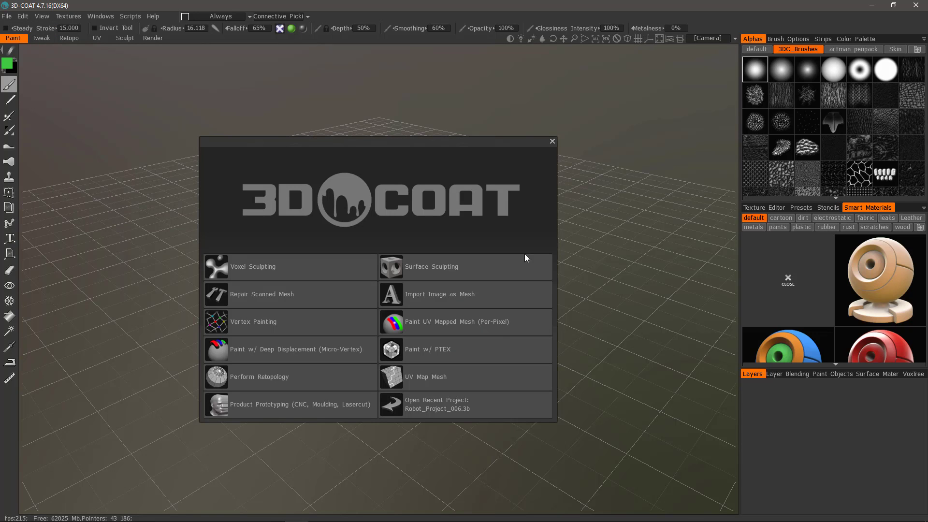
left_click(452, 323)
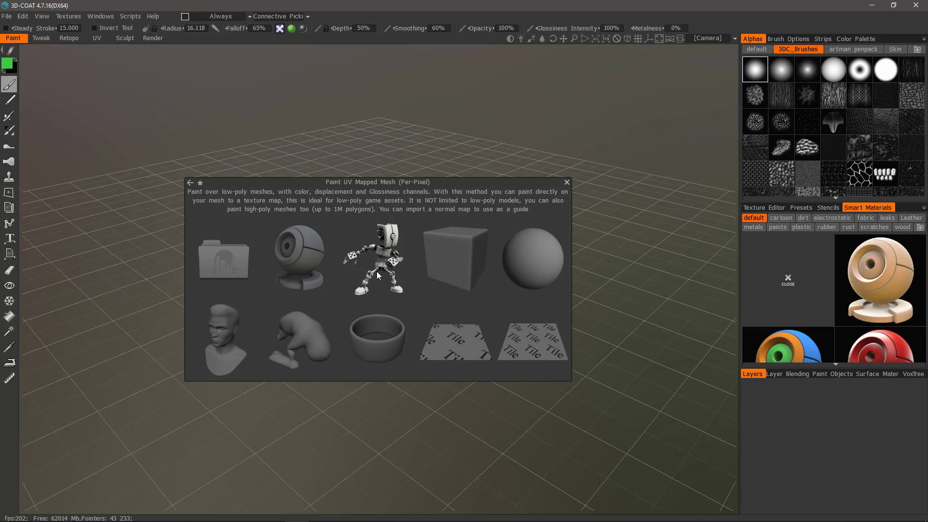
key("Escape")
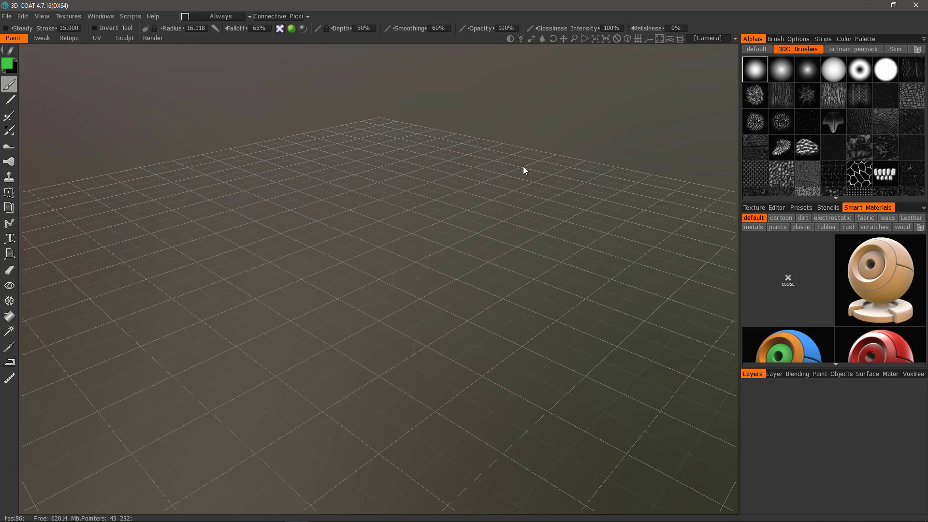
- Open the recent project Robot_Project_006.3b
left_click(7, 17)
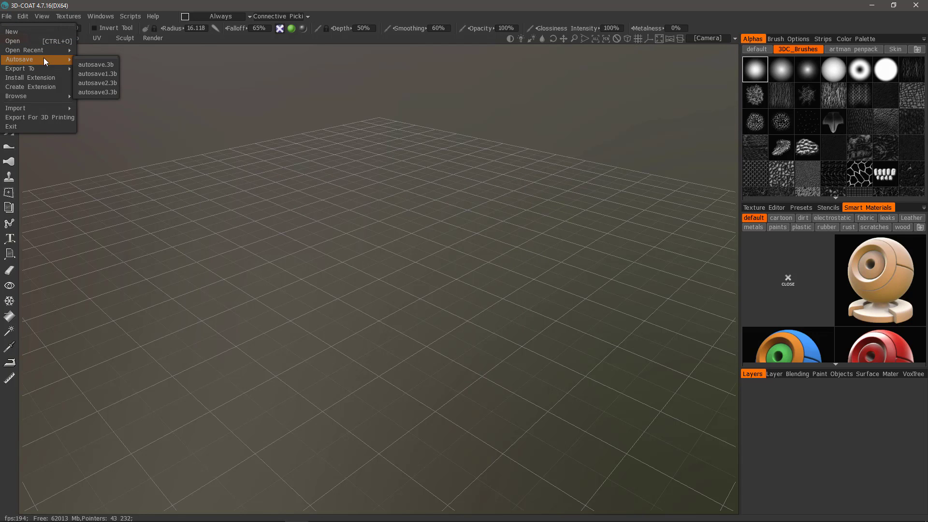
mouse_move(48, 50)
left_click(112, 57)
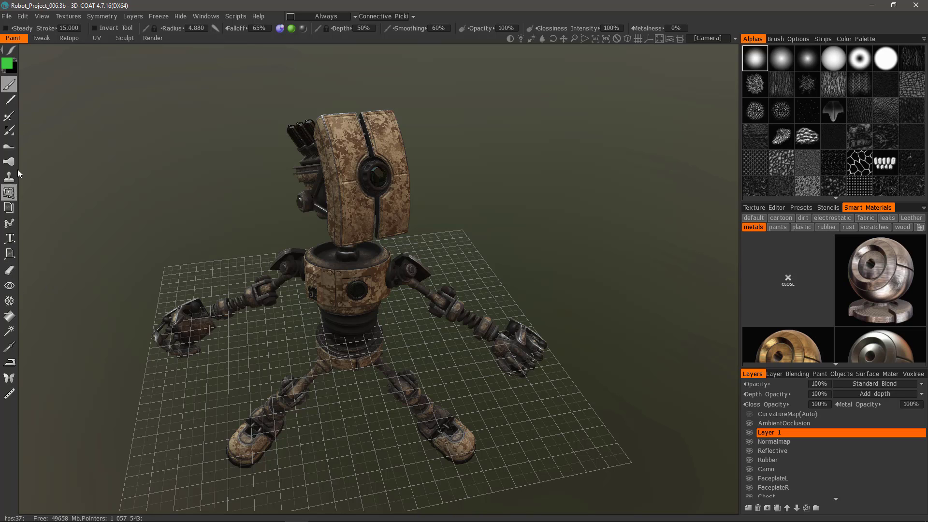
- Activate the paint tool with the Desaturate and Saturate options, and move its floating Tool Options window beside the robot's head
mouse_move(16, 51)
key("e")
key("space")
left_click(11, 51)
left_click(9, 132)
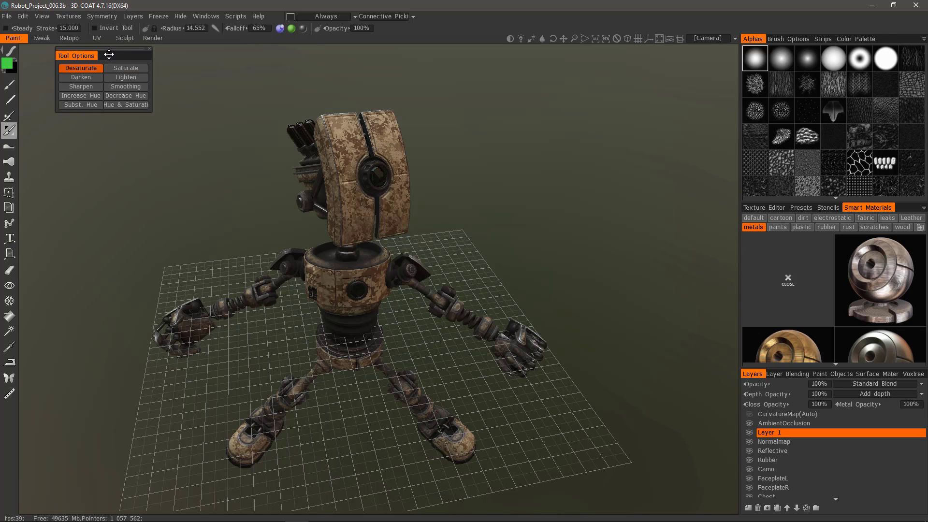
left_click_drag(107, 56, 556, 110)
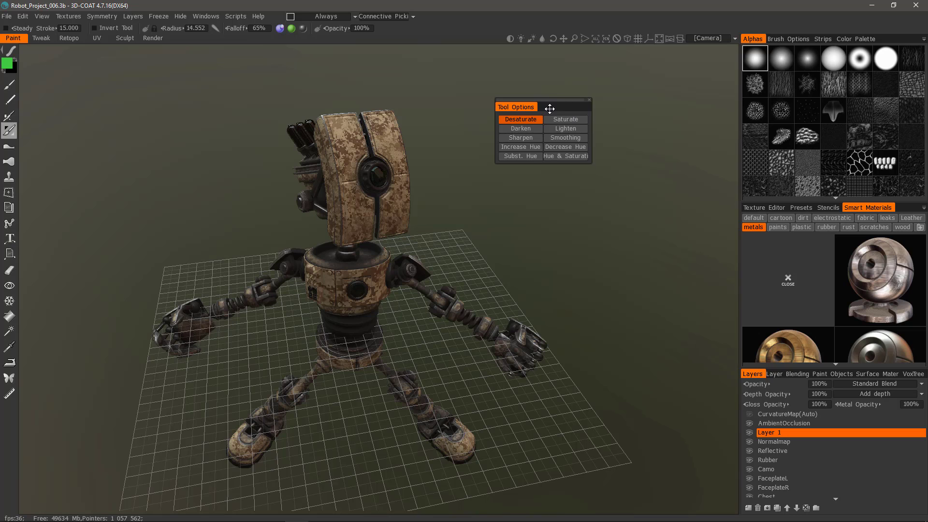
left_click_drag(555, 108, 135, 160)
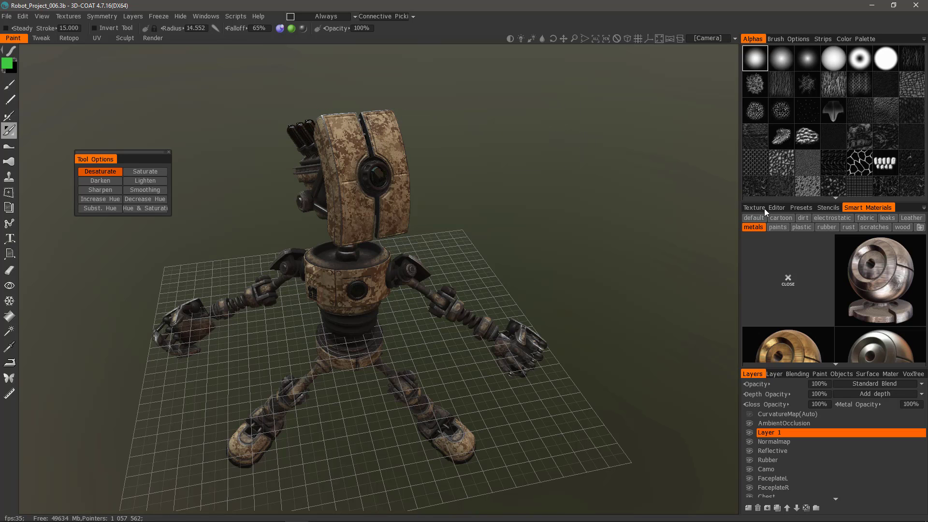
- Detach the Texture Editor, dock it between the viewport and the Alphas column, and widen it to show a full UV map
left_click_drag(771, 210, 558, 188)
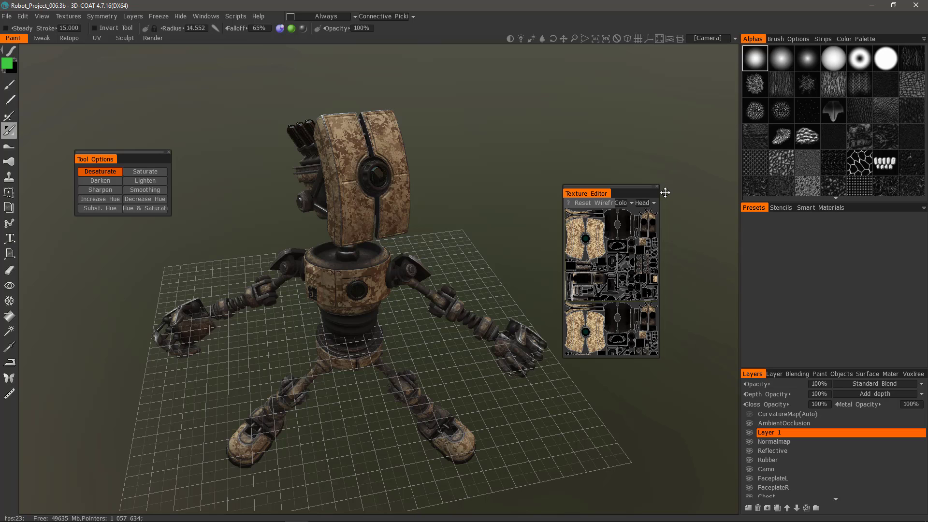
left_click_drag(590, 192, 727, 228)
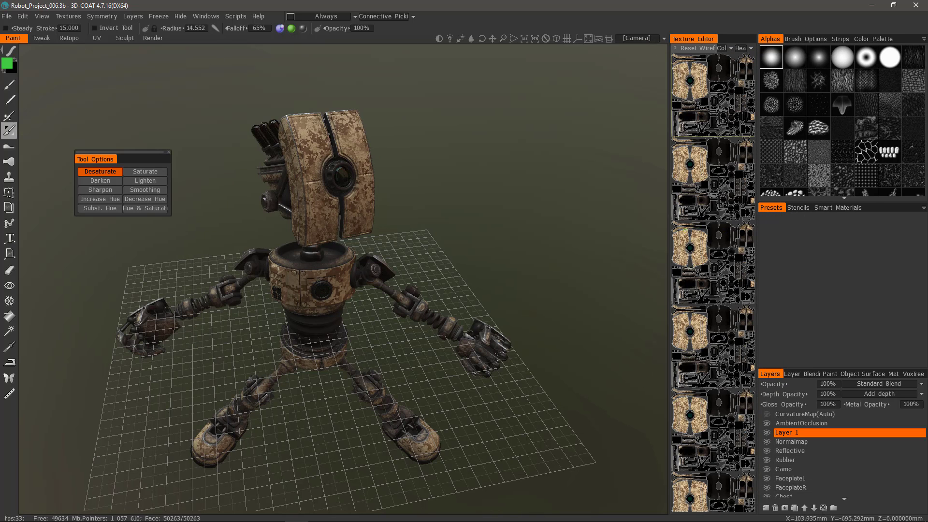
left_click_drag(625, 229, 403, 323)
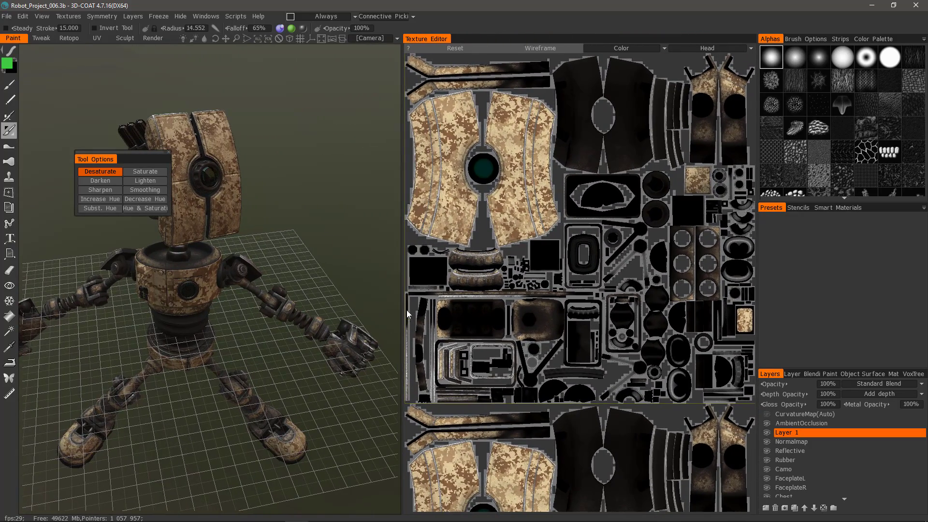
- Redock the Texture Editor on the outer side of the paint tools and widen it to show the full UV map
left_click_drag(432, 41, 2, 178)
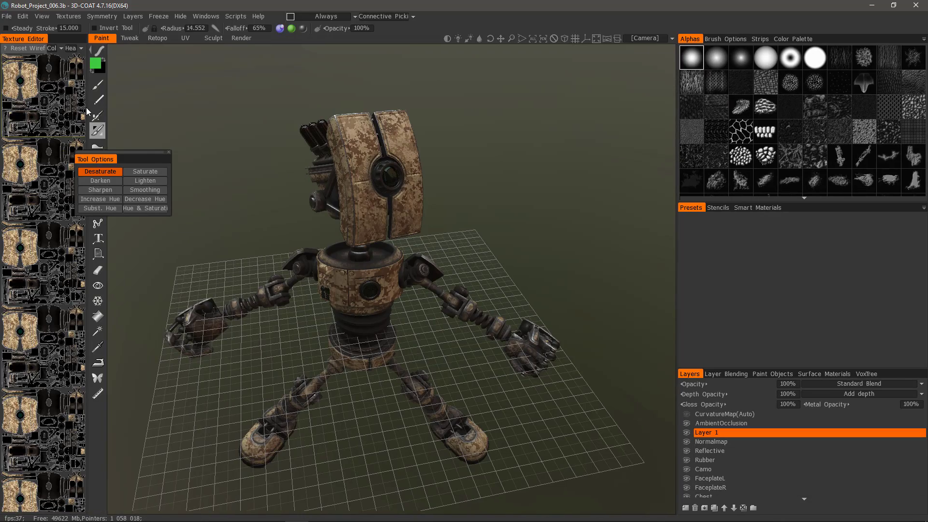
left_click_drag(86, 105, 314, 125)
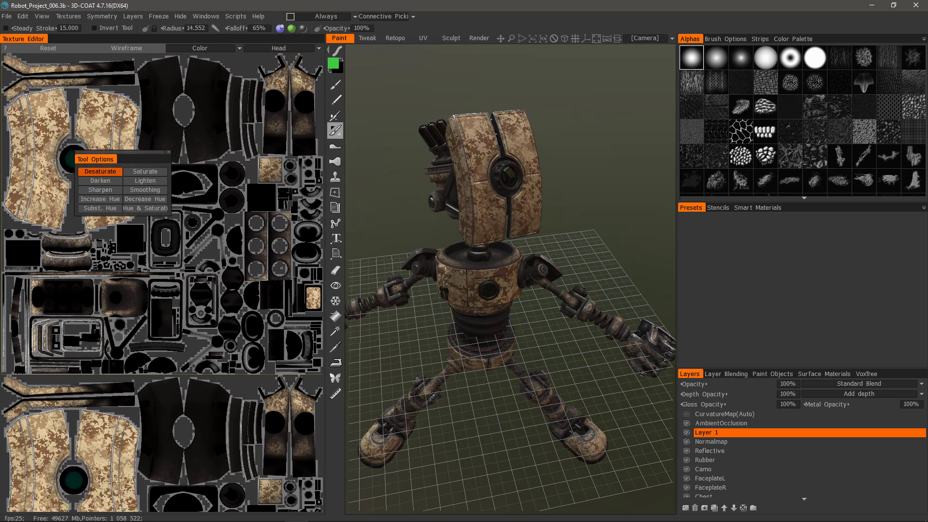
- Float the Texture Editor over the viewport beside the robot's head, and widen the Alphas and Layers column to about half the workspace
left_click_drag(24, 42, 356, 227)
left_click_drag(542, 259, 471, 264)
left_click_drag(460, 266, 423, 266)
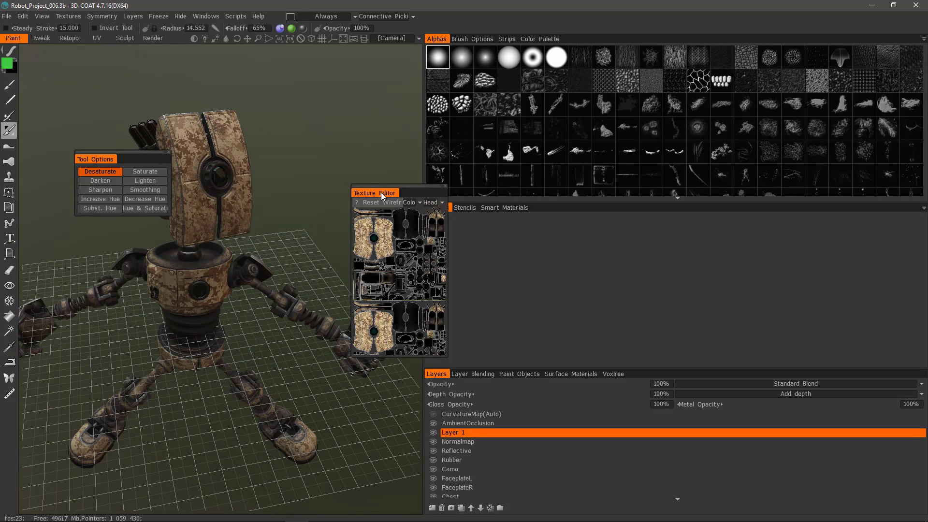
left_click_drag(381, 192, 276, 55)
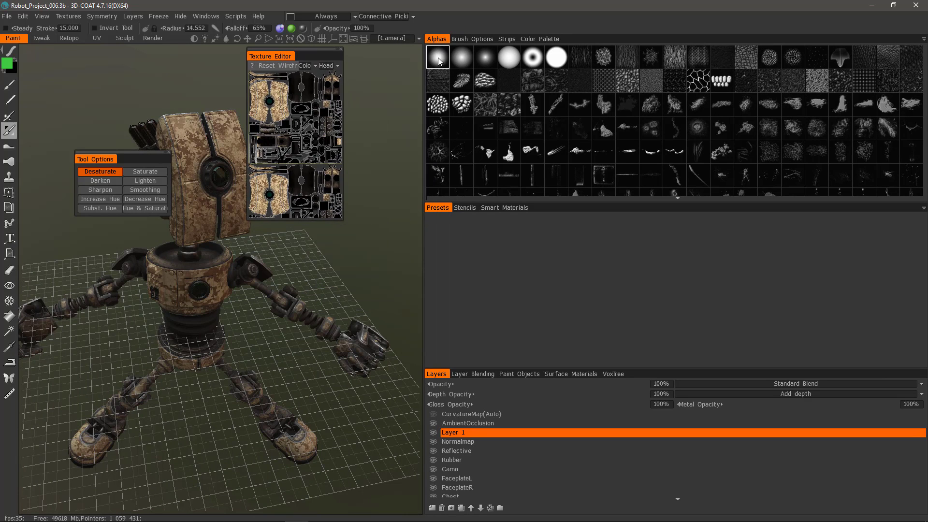
- Move Alphas into the Presets, Stencils and Smart Materials group, and dock Brush Options separately beside that group
left_click_drag(440, 40, 540, 220)
mouse_move(456, 39)
left_mouse_down()
mouse_move(588, 218)
mouse_move(660, 228)
mouse_move(920, 222)
mouse_move(918, 231)
left_mouse_up()
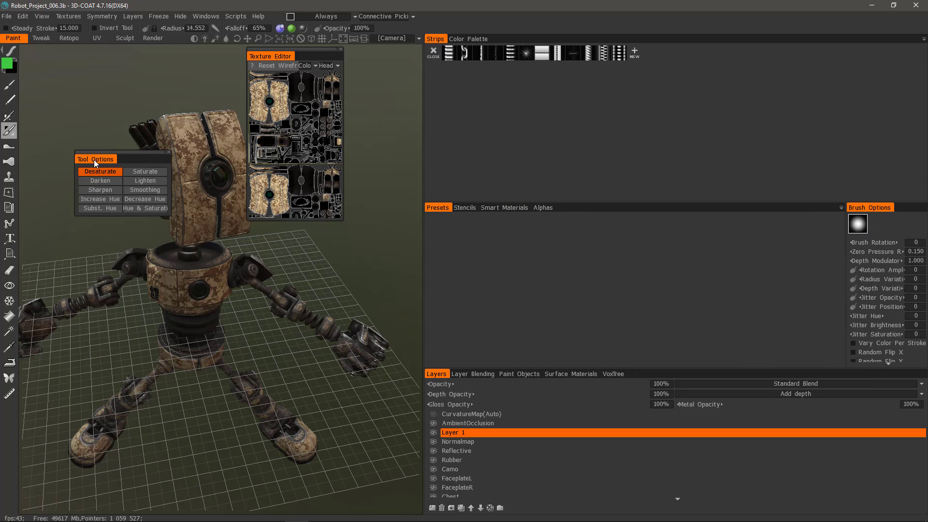
- Dock Tool Options between the Presets group and Brush Options, and widen both option areas so their labels are readable
mouse_move(95, 163)
left_mouse_down()
mouse_move(696, 206)
mouse_move(796, 222)
mouse_move(793, 236)
left_mouse_up()
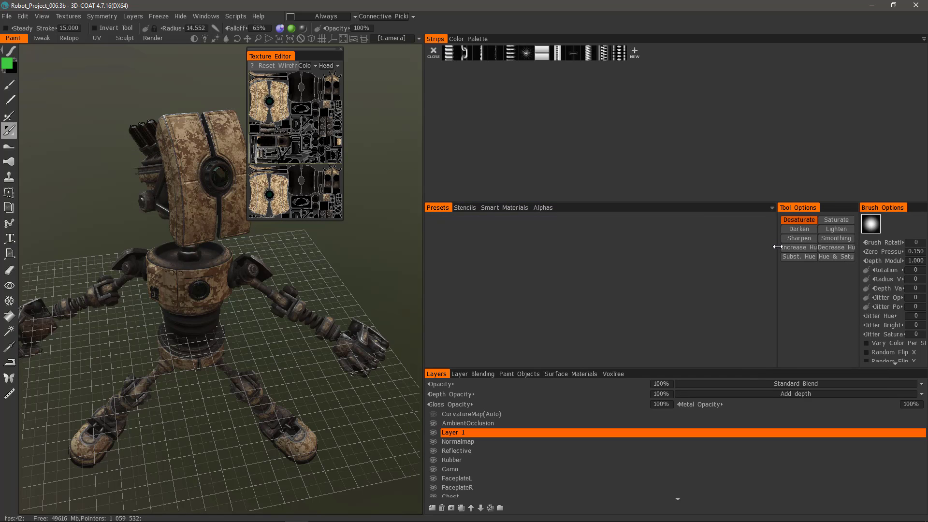
left_click_drag(778, 270, 700, 284)
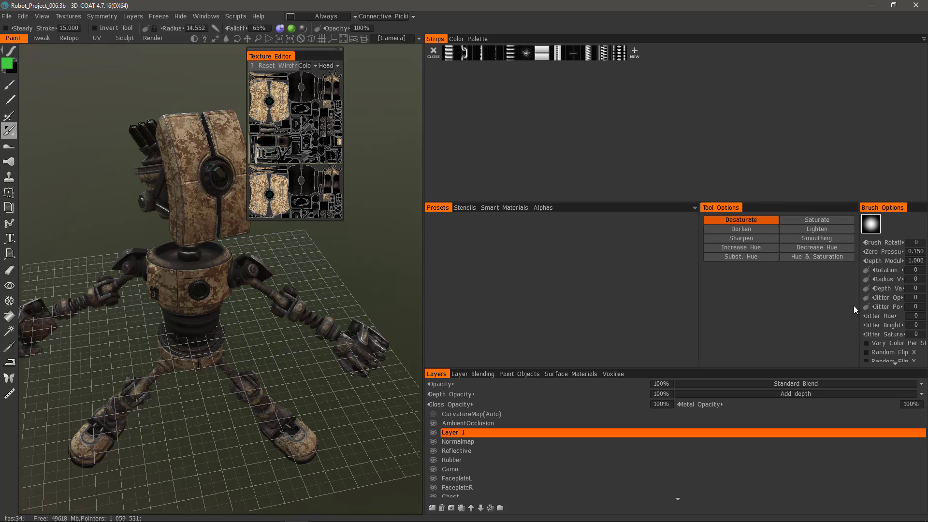
left_click_drag(859, 310, 815, 313)
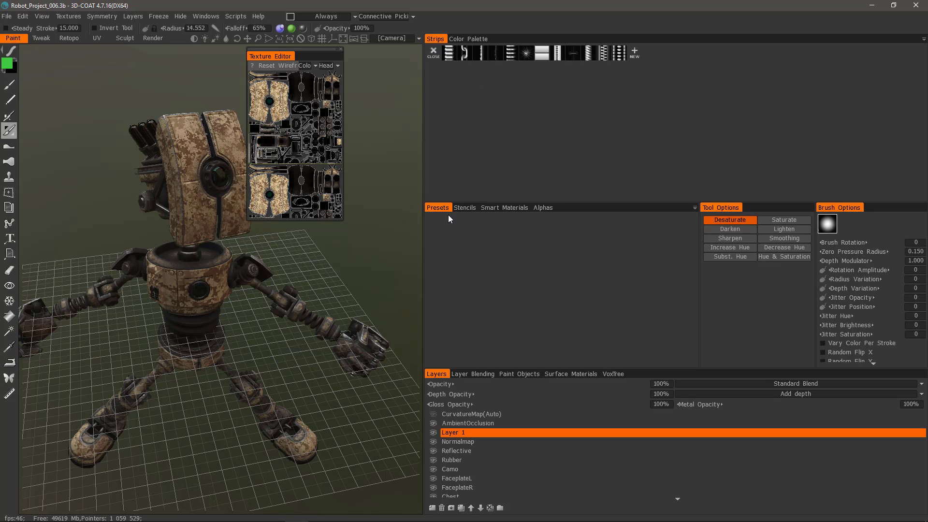
- Move Strips into the group containing Stencils and Alphas, and reorder Presets to the end of that group
left_click(543, 208)
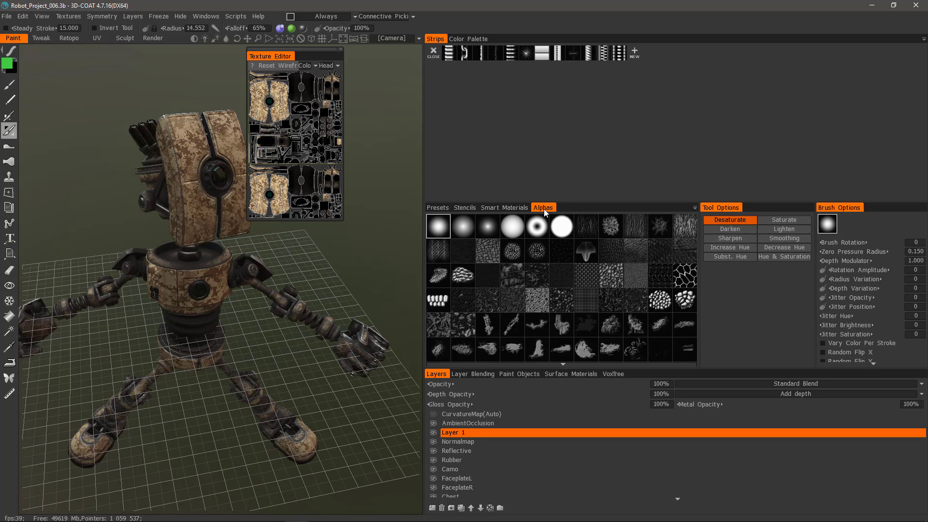
left_click_drag(437, 42, 566, 208)
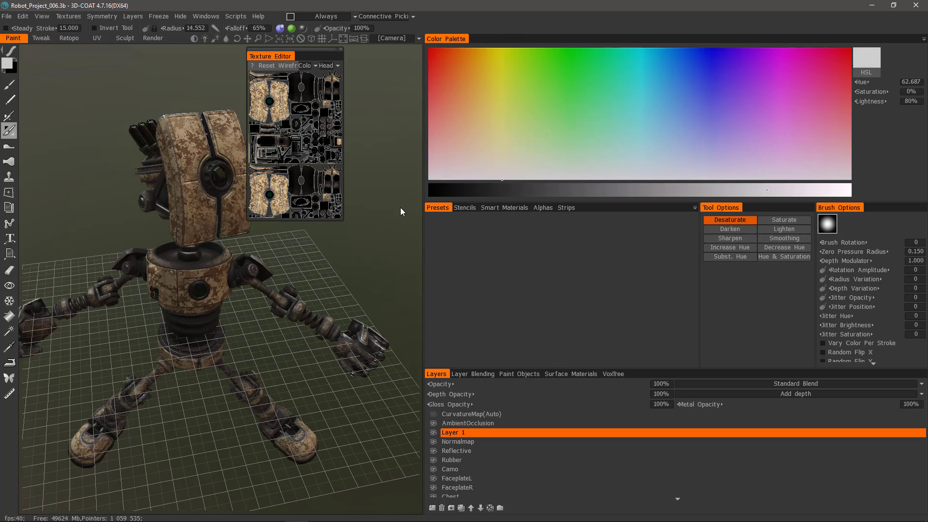
left_click_drag(439, 211, 720, 276)
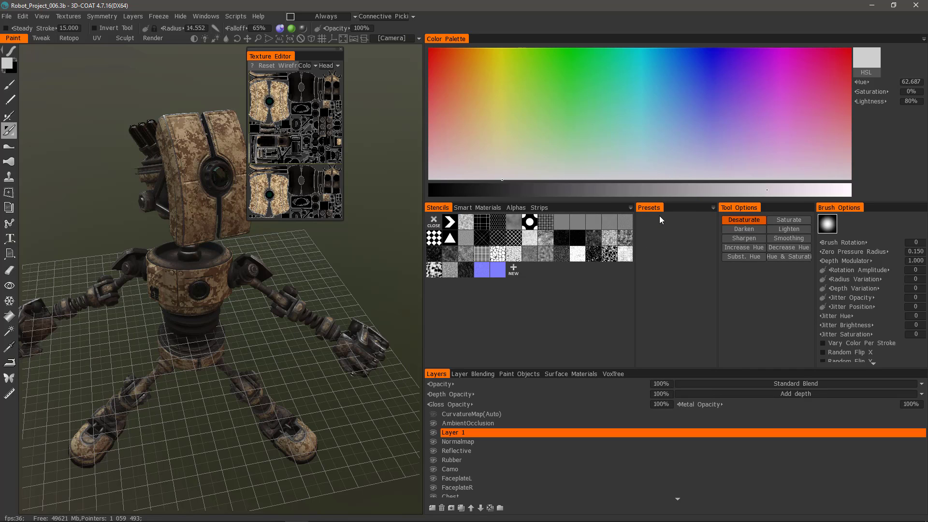
left_click_drag(652, 207, 564, 208)
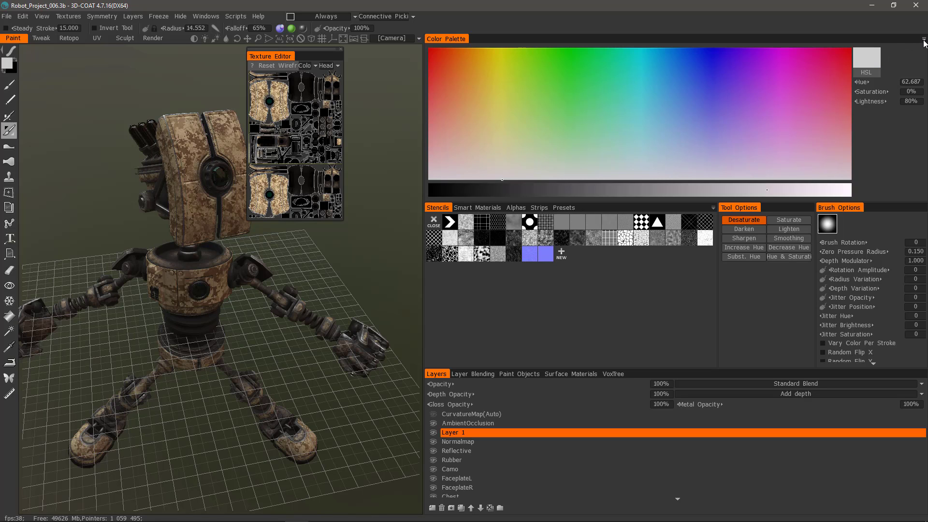
- Try the Triangular, Bar, Round and Quad styles of the Color Palette, and set it to Image
left_click(924, 41)
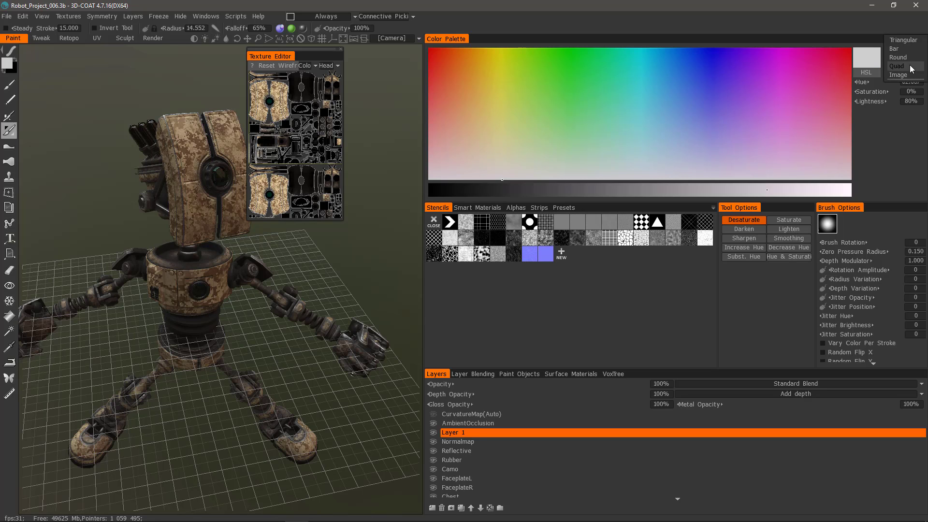
left_click(905, 43)
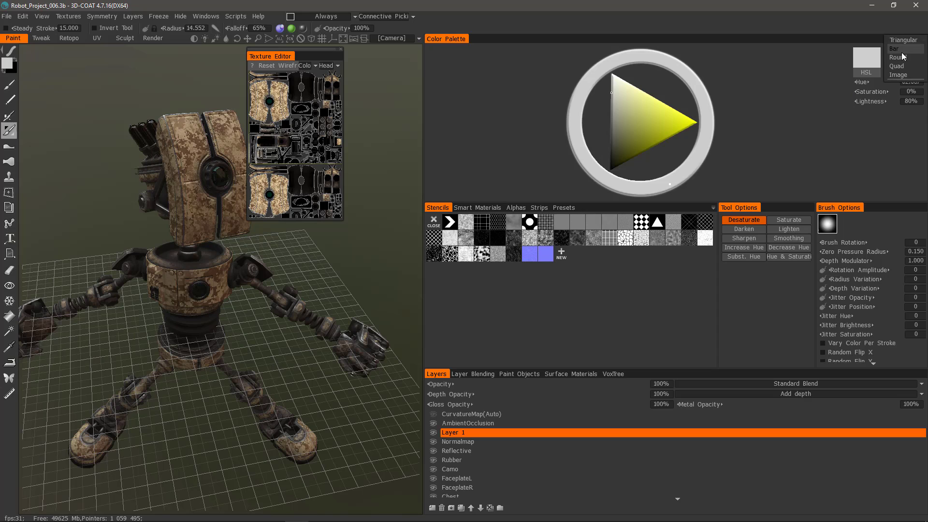
left_click(901, 49)
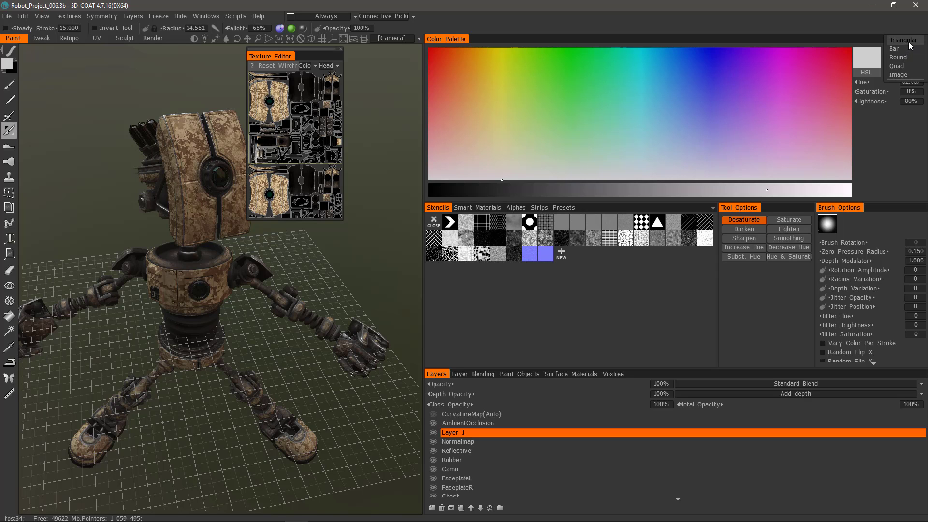
left_click(900, 58)
left_click(898, 66)
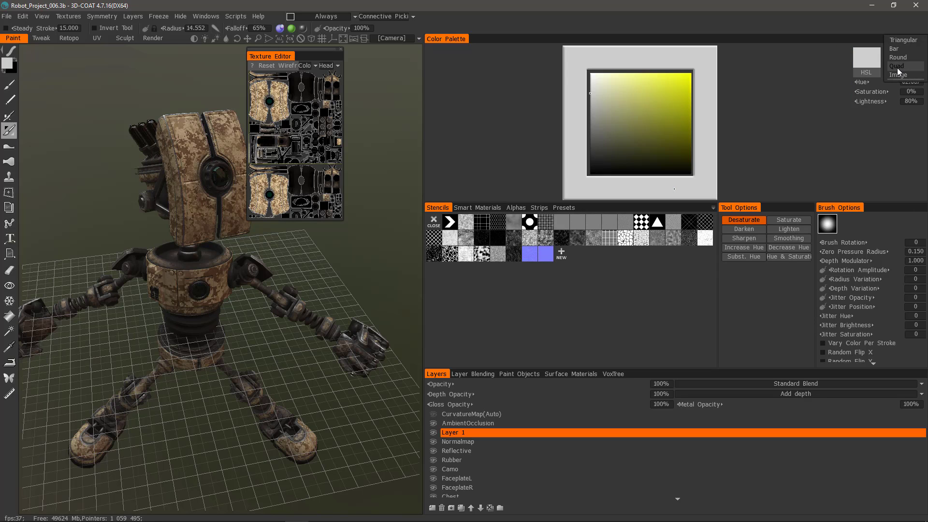
left_click(899, 75)
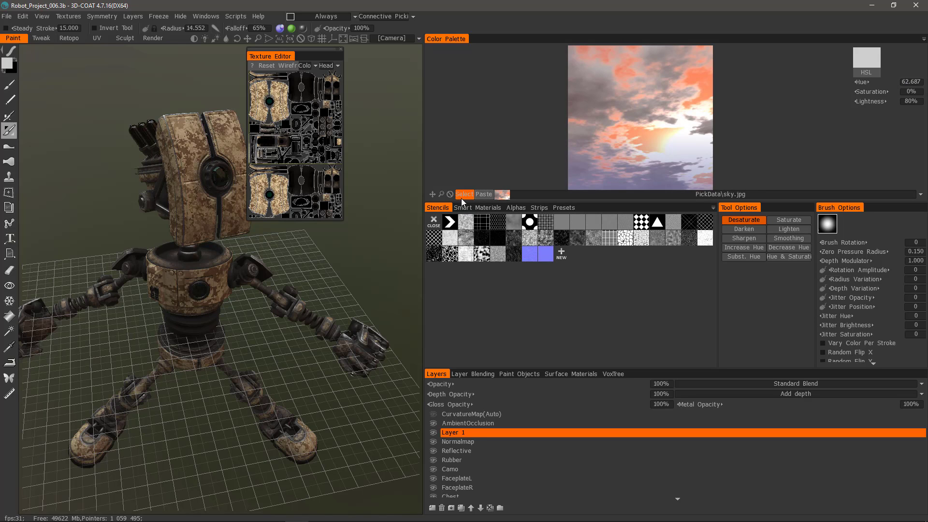
left_click(536, 195)
- Group the floating Texture Editor with the Color Palette, and dock Surface Materials as its own widened area beside Layers
left_click_drag(266, 56, 500, 46)
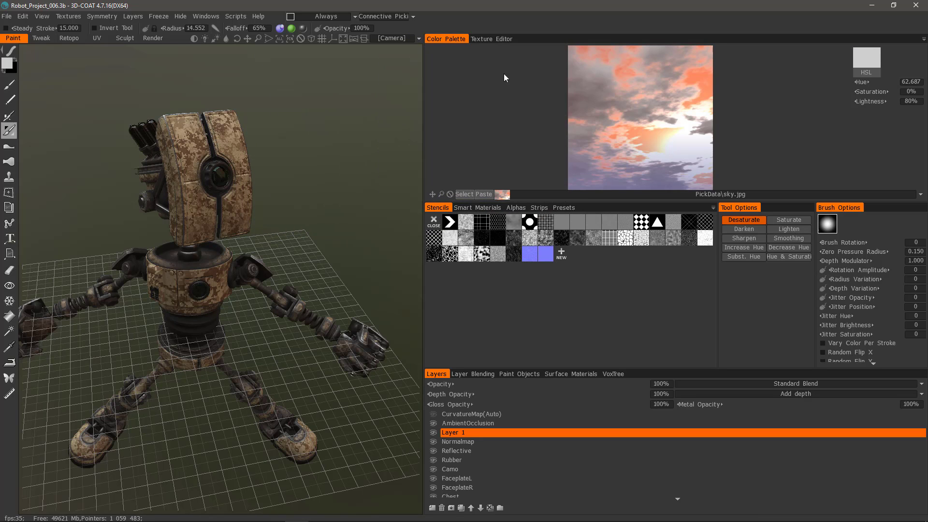
left_click(564, 375)
left_click_drag(564, 374, 914, 416)
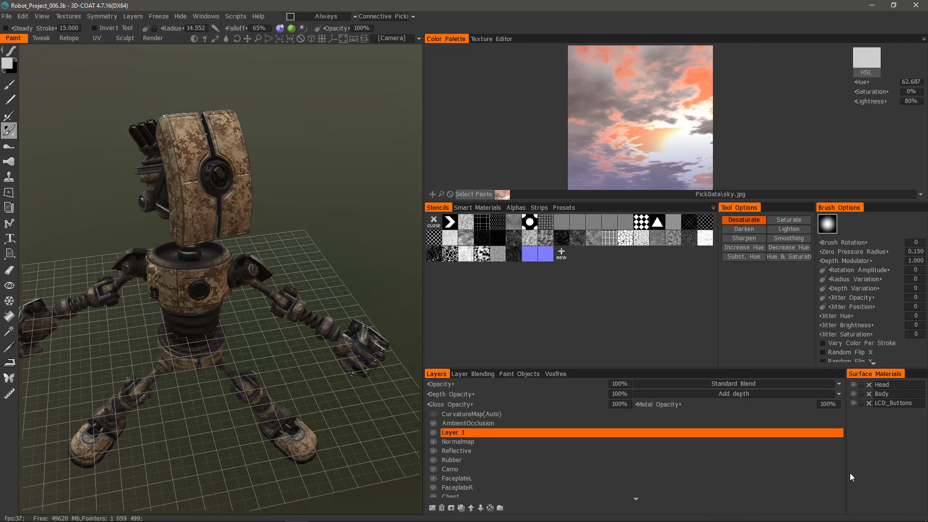
left_click_drag(847, 473, 803, 473)
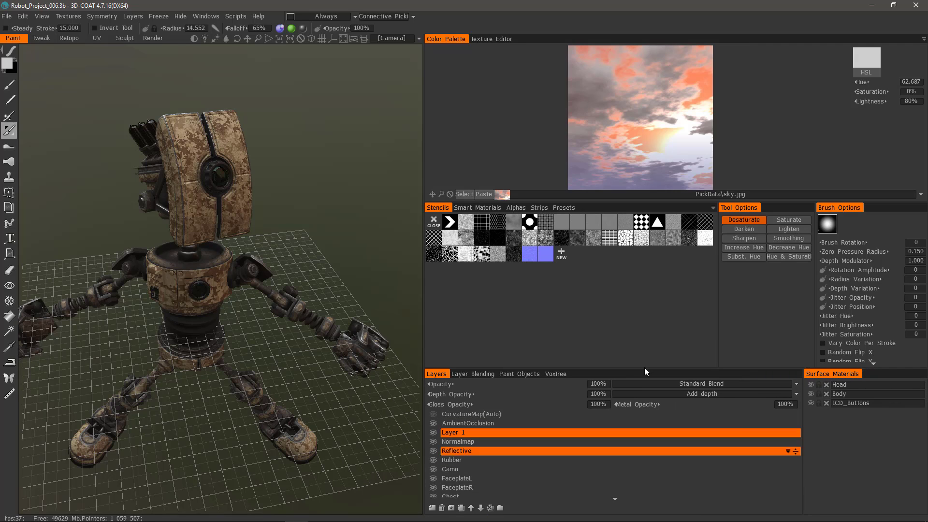
- Dock Paint Objects as its own area between Layers and Surface Materials, and widen it
left_click(520, 375)
mouse_move(519, 372)
left_mouse_down()
mouse_move(716, 416)
mouse_move(652, 469)
left_mouse_up()
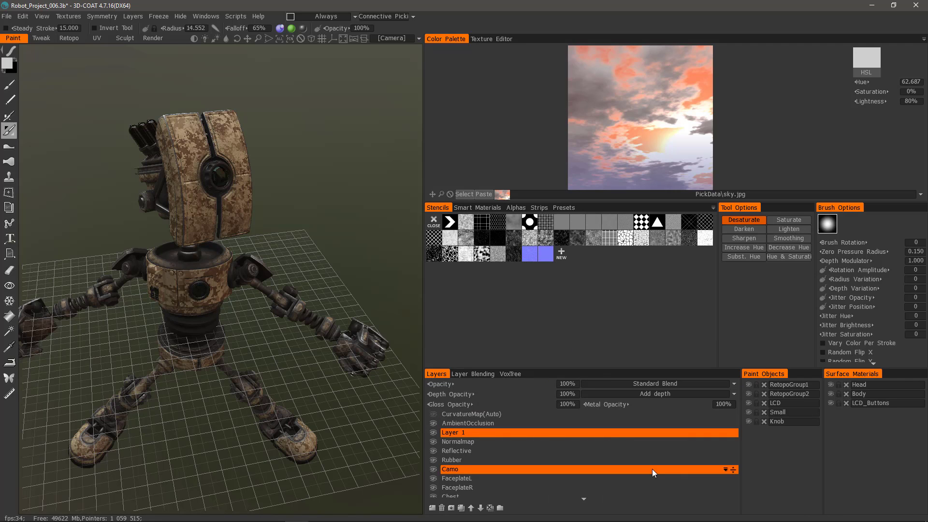
left_click(652, 470)
mouse_move(741, 443)
left_mouse_down()
mouse_move(669, 446)
mouse_move(693, 445)
left_mouse_up()
- Separate VoxTree from the Layers group and dock it between Layers and Paint Objects
left_click(509, 375)
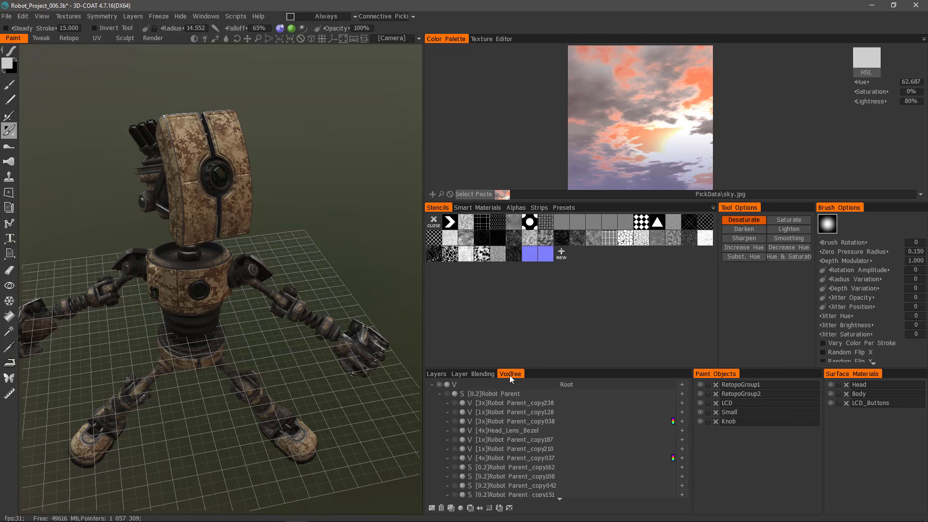
mouse_move(510, 375)
left_mouse_down()
mouse_move(627, 397)
mouse_move(672, 422)
left_mouse_up()
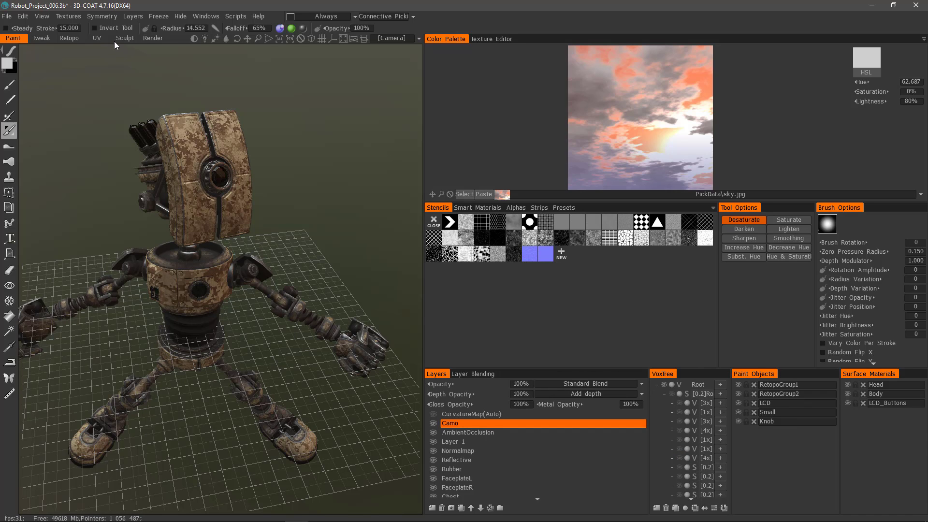
- Show the Texture Editor, extend its area down over the Stencils area, and bring more of the Head texture into view
mouse_move(211, 377)
left_mouse_down("alt")
mouse_move(202, 322)
mouse_move(262, 315)
left_mouse_up("alt")
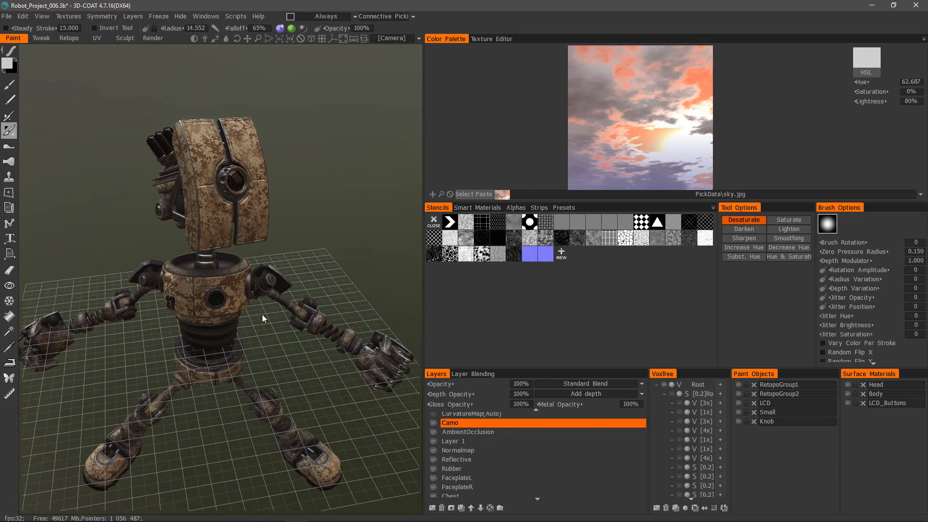
left_click(491, 39)
left_click_drag(569, 202, 564, 268)
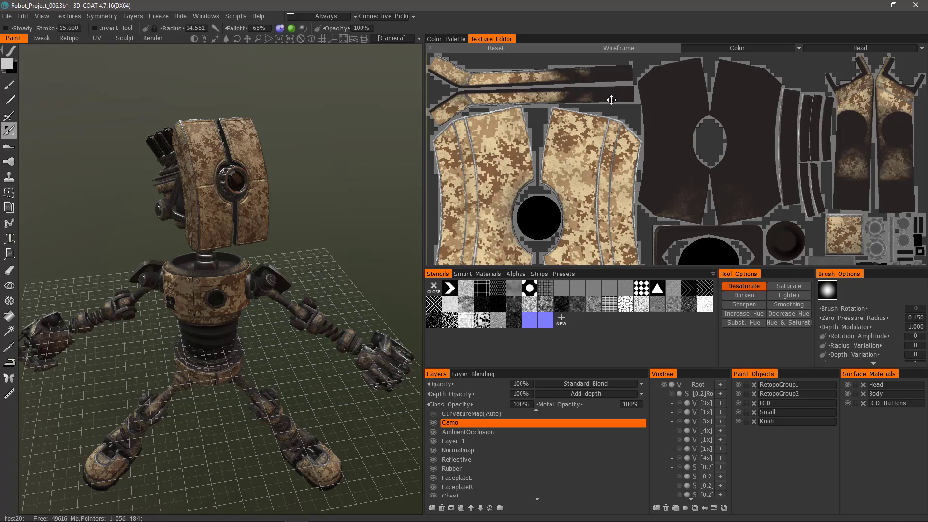
middle_click_drag(643, 208, 611, 119, "alt")
mouse_move(306, 171)
left_mouse_down("alt")
mouse_move(295, 190)
mouse_move(303, 195)
mouse_move(316, 174)
left_mouse_up("alt")
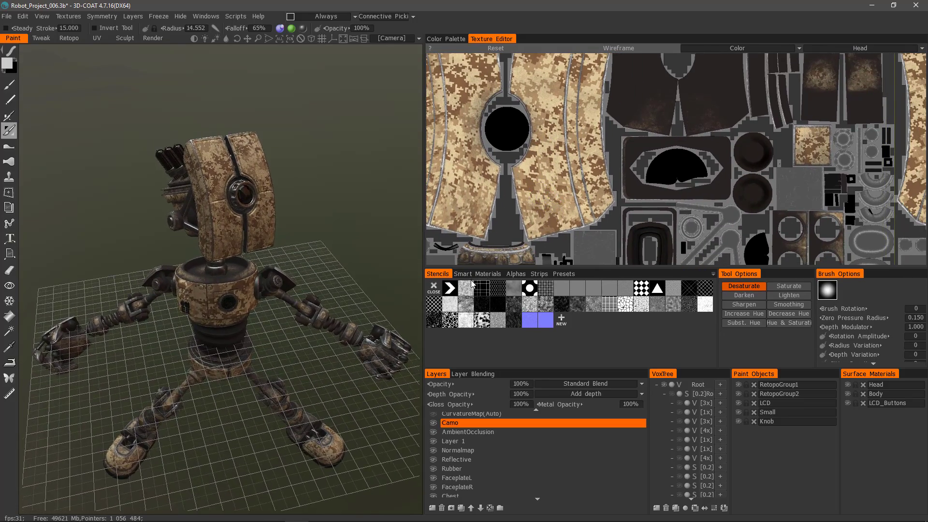
- Activate the diamond checker stencil, scale its pattern down, and move it over the robot's head
left_click(539, 274)
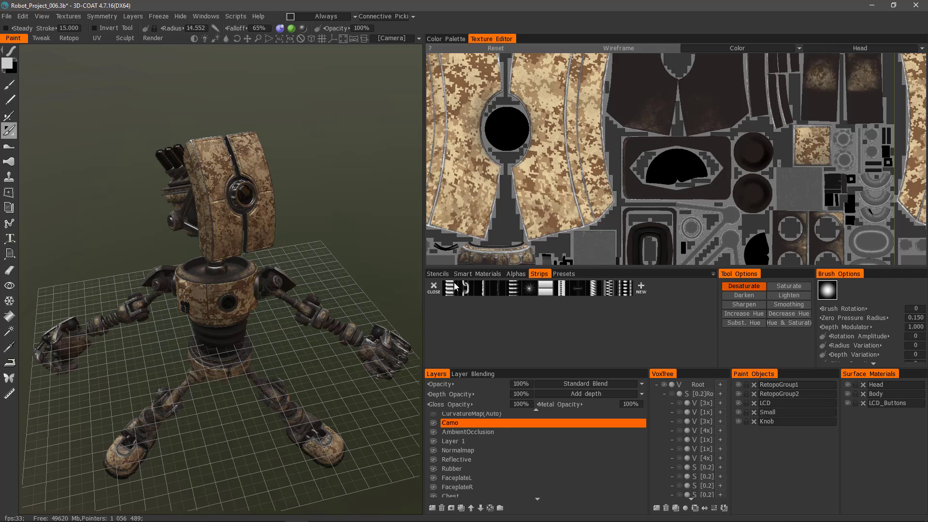
left_click(439, 274)
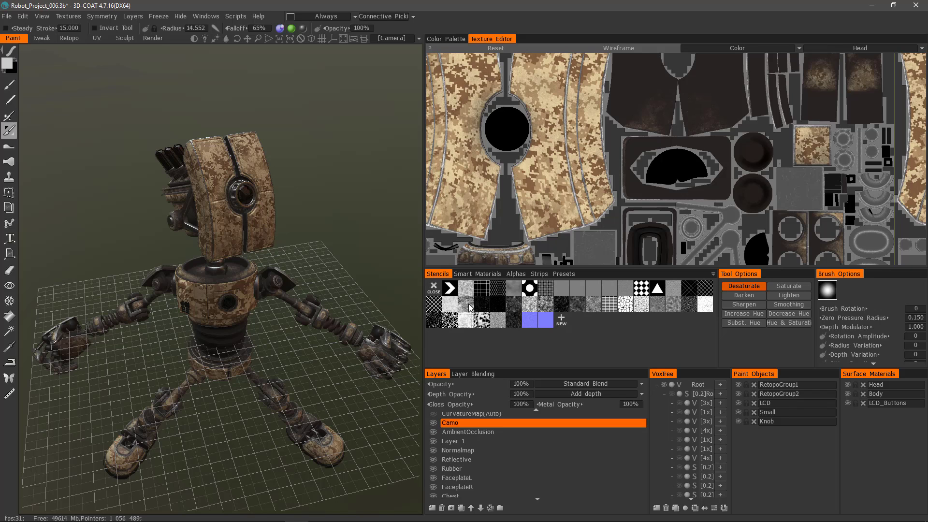
left_click(640, 292)
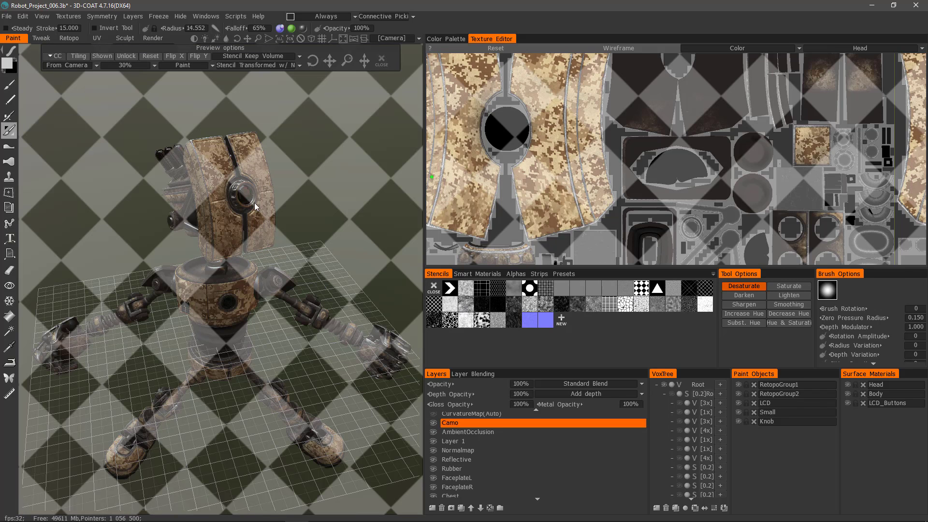
left_click_drag(221, 47, 226, 55)
left_click_drag(342, 66, 395, 79)
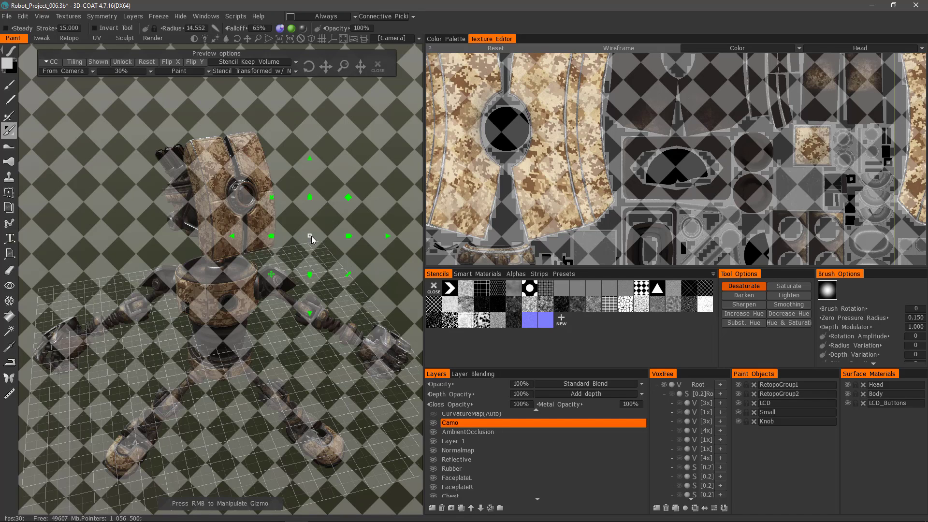
right_click_drag(309, 237, 239, 199)
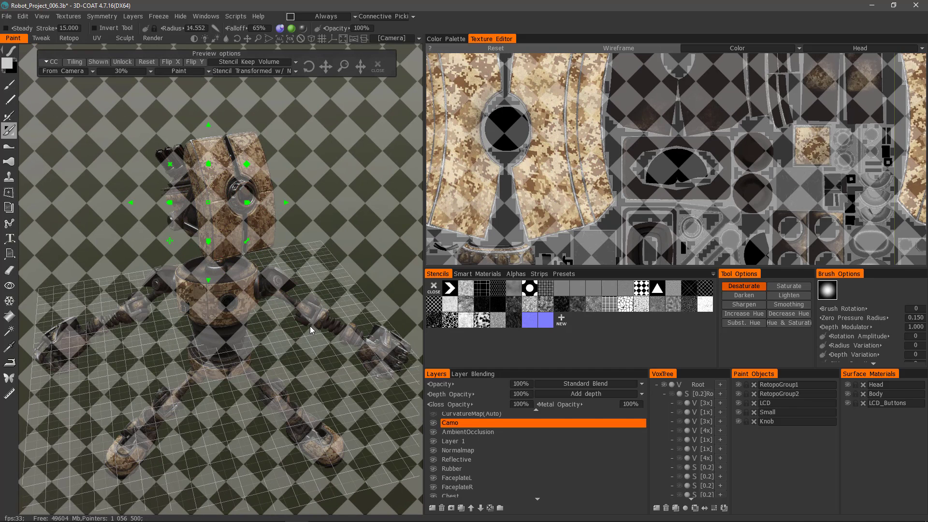
- Switch to the diagonal lattice stencil, tilt it slightly, and reposition it beside the robot's head
left_click(434, 305)
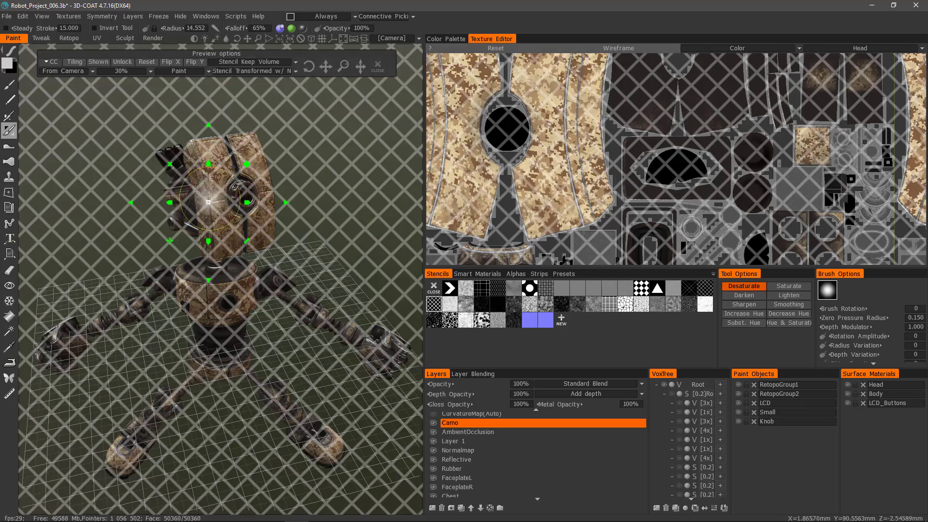
left_click_drag(246, 164, 247, 176)
left_click_drag(246, 241, 246, 242)
middle_click_drag(247, 241, 246, 240)
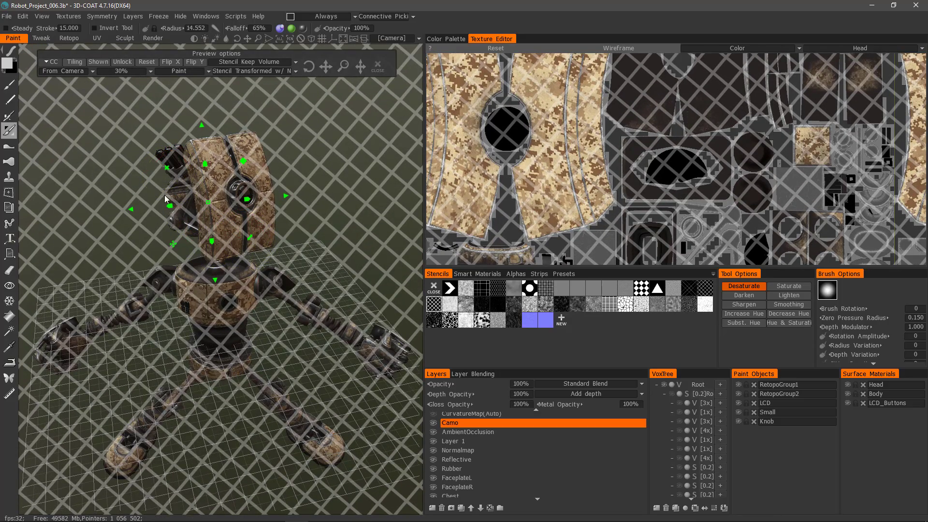
mouse_move(284, 197)
left_mouse_down()
mouse_move(297, 199)
mouse_move(175, 245)
mouse_move(131, 234)
mouse_move(202, 239)
mouse_move(286, 275)
mouse_move(290, 319)
mouse_move(210, 320)
mouse_move(203, 351)
mouse_move(196, 285)
mouse_move(49, 285)
left_mouse_up()
left_click_drag(82, 246, 157, 253)
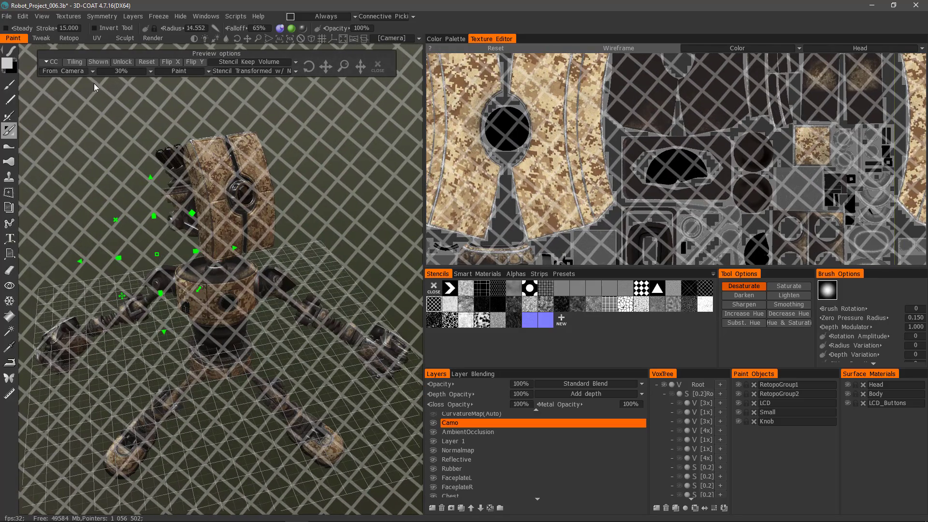
- Toggle the lattice stencil's tiling off and on again, and set its projection to Cube Mapping
left_click(75, 62)
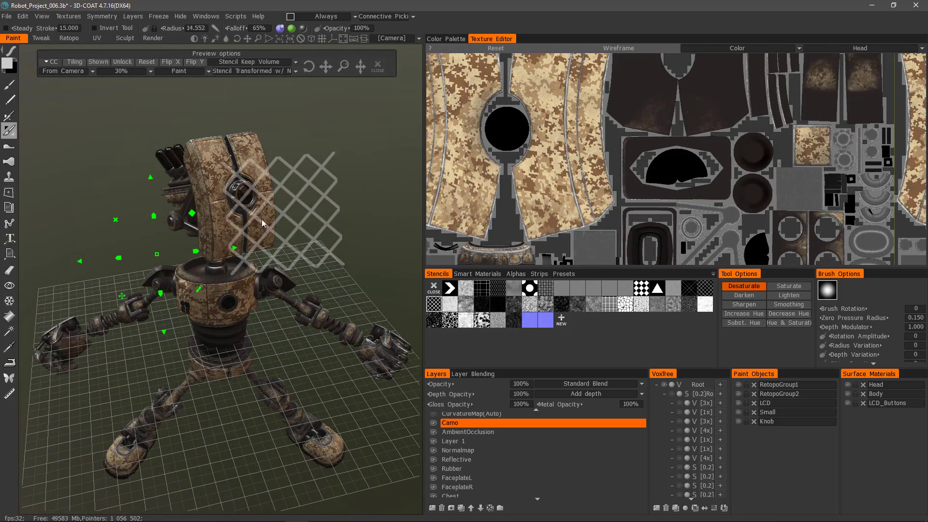
left_click(72, 63)
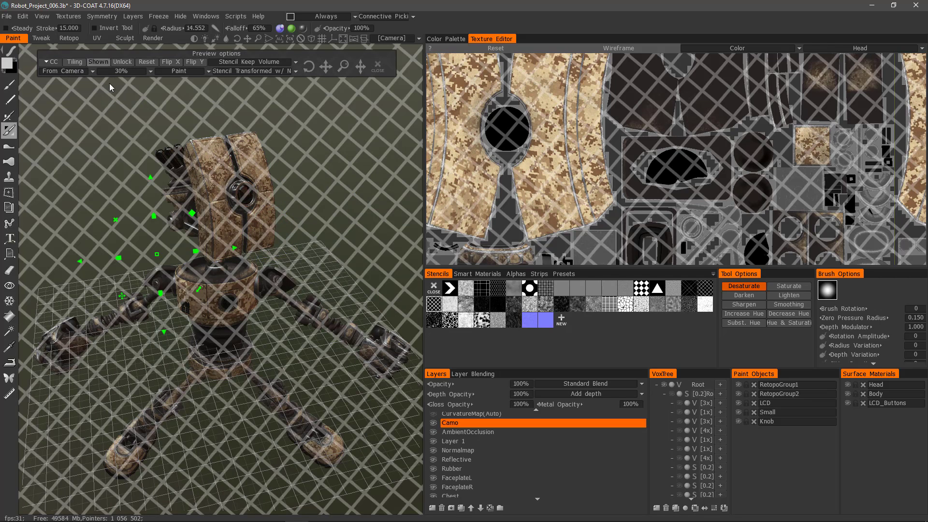
left_click(65, 71)
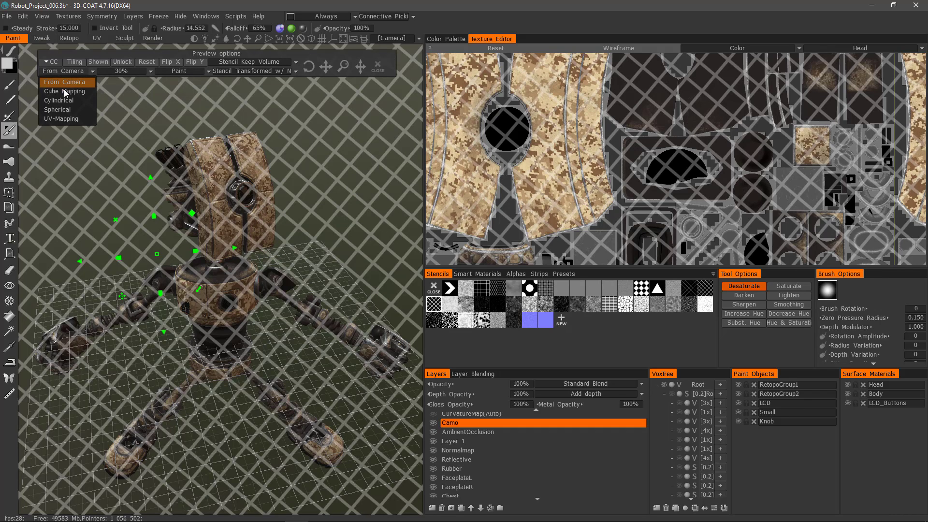
left_click(65, 91)
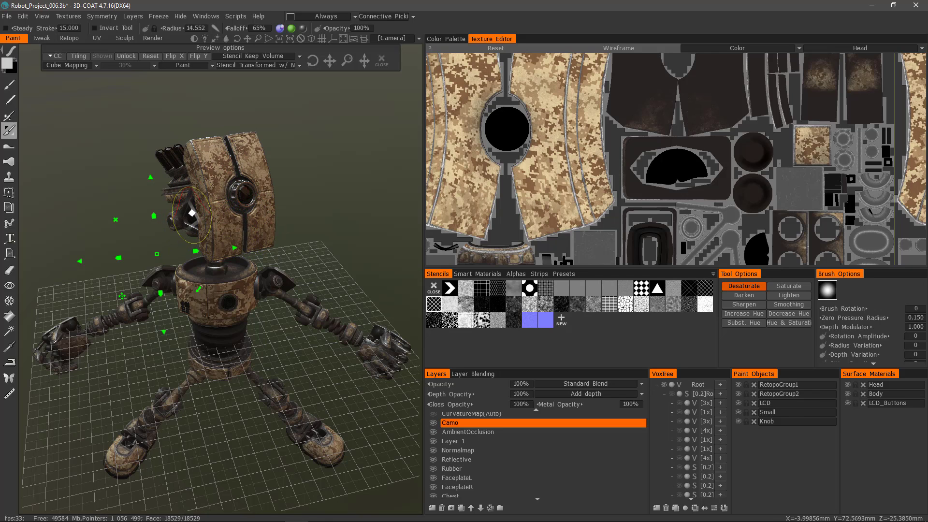
left_click(193, 213)
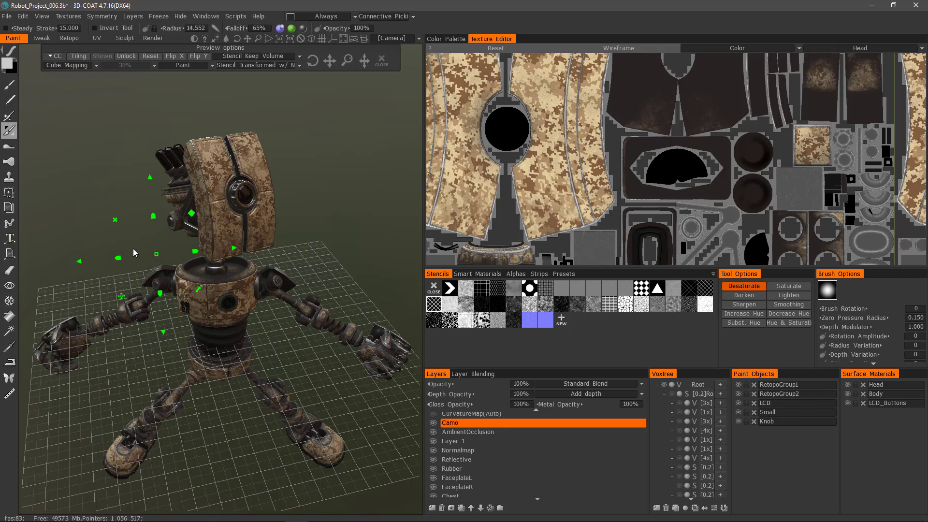
- Nudge the stencil's placement, expand its color correction settings, and close the stencil preview
left_click_drag(343, 64, 353, 62)
left_click(300, 56)
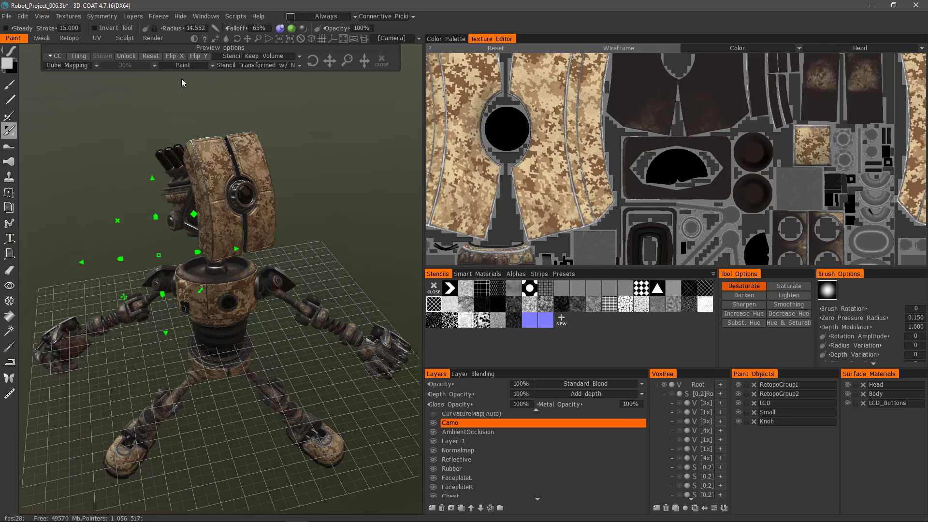
left_click(211, 68)
left_click(52, 58)
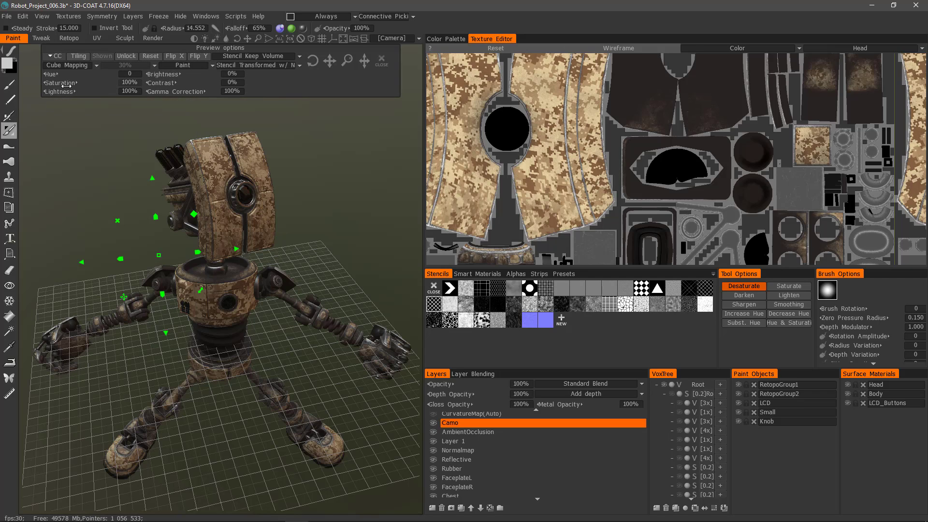
left_click(382, 60)
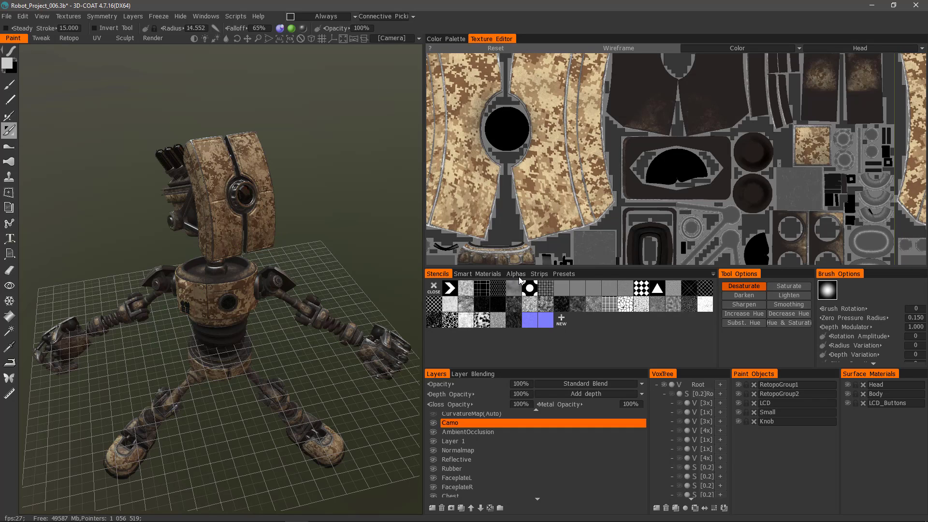
- Select the copper_glossy smart material, open it in the Smart Material Editor, and enlarge its preview
left_click(478, 274)
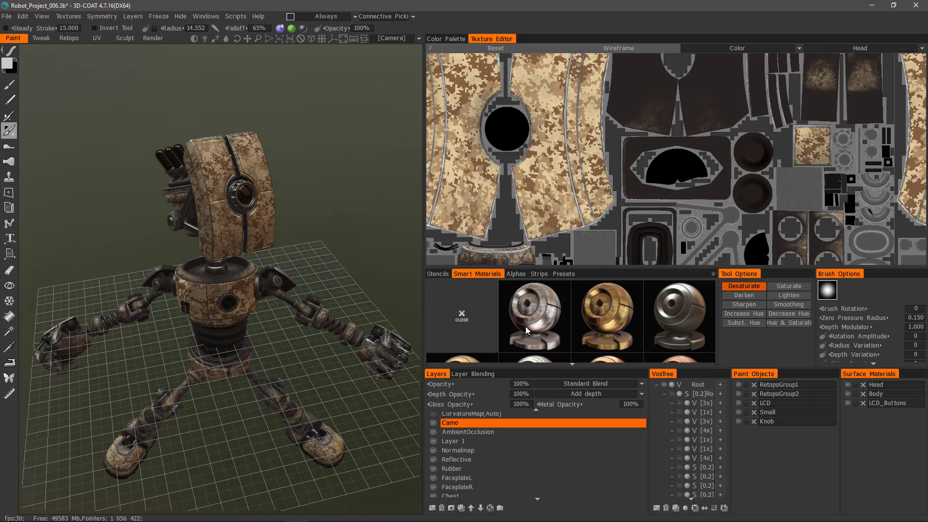
scroll(604, 346, "down", 1)
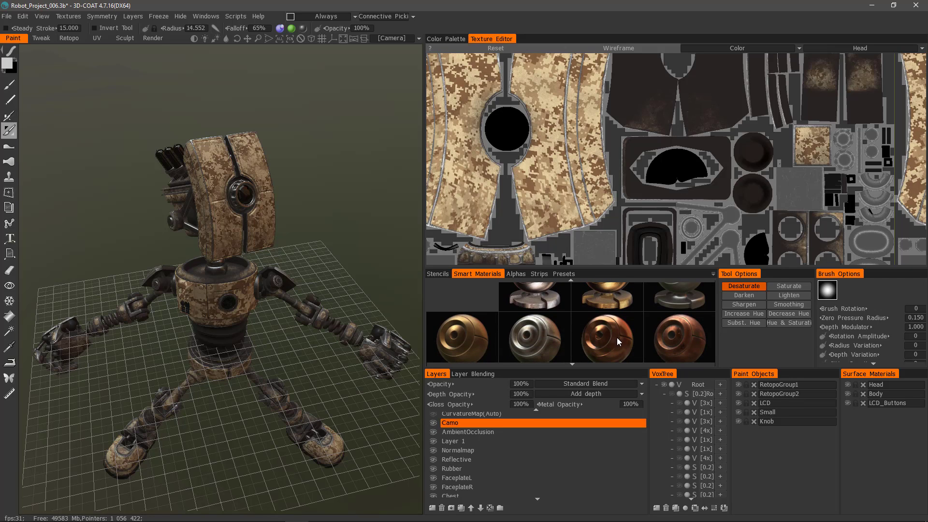
left_click(615, 335)
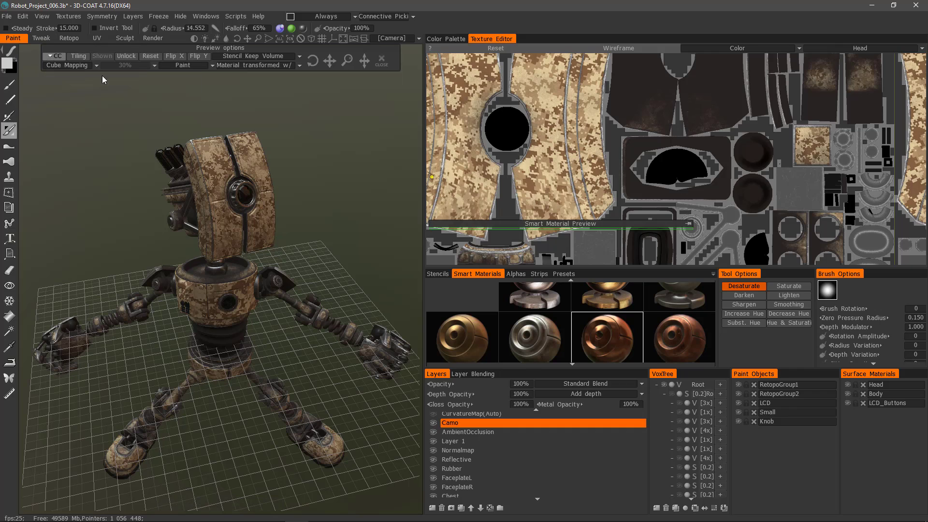
right_click(610, 346)
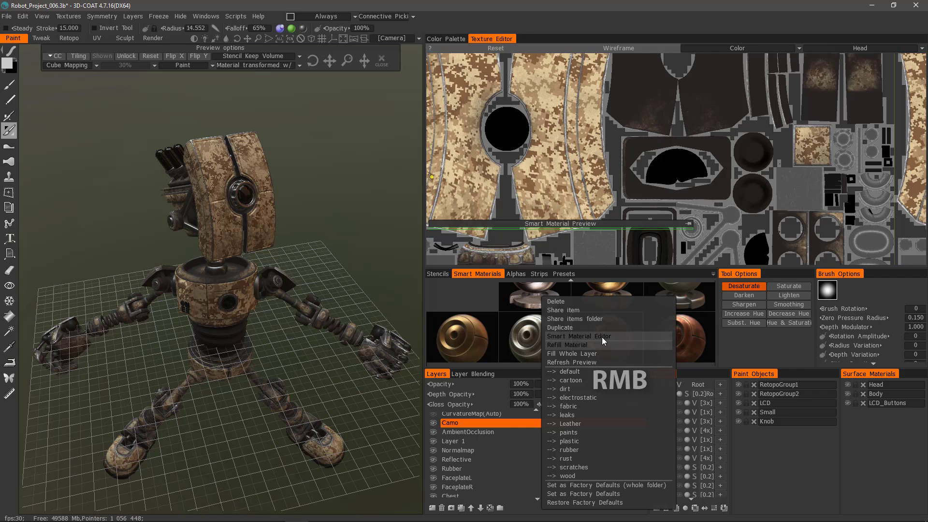
left_click(581, 337)
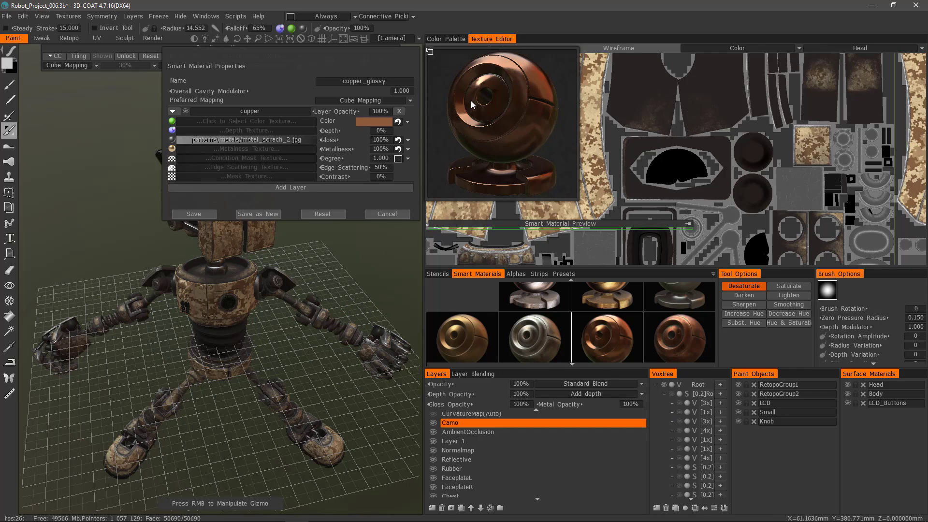
left_click(432, 53)
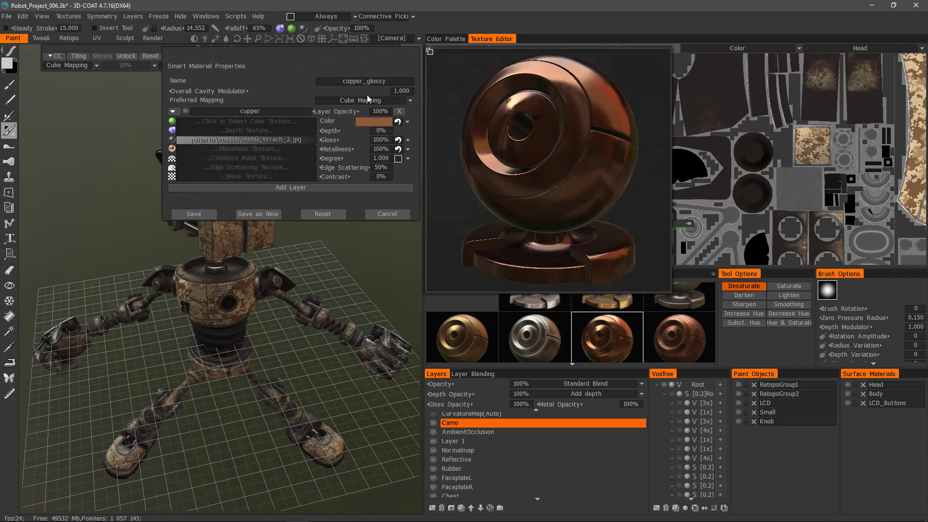
- Try a sky-image color and a teal with hue 166 on the cupper layer, and discard the color change
left_click(375, 122)
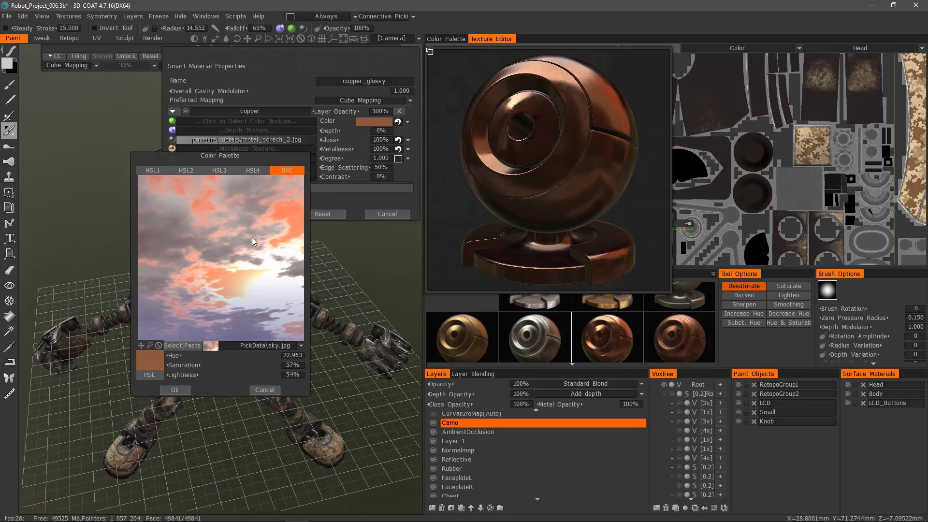
left_click(217, 261)
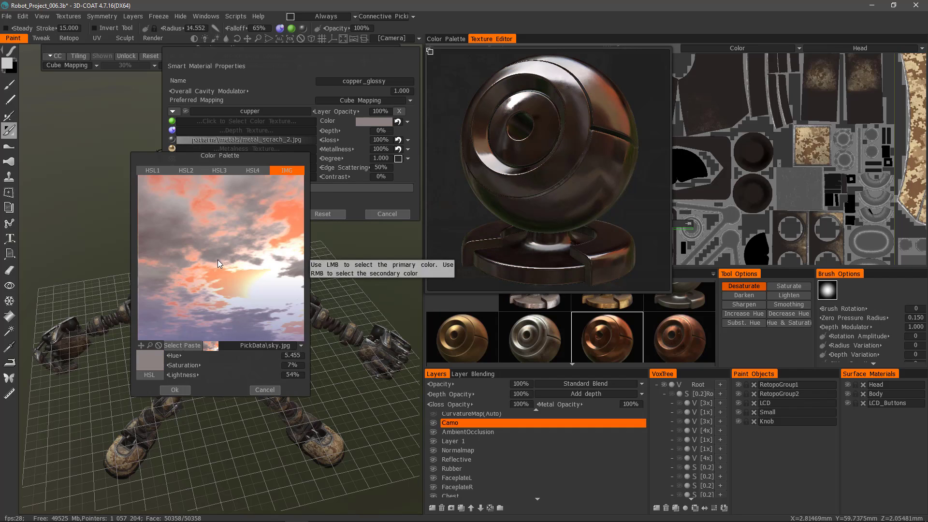
left_click(188, 170)
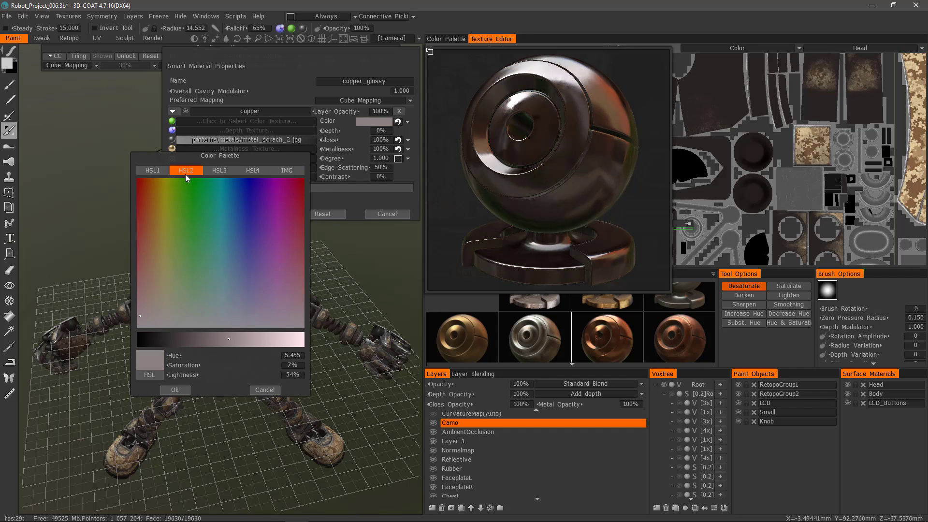
left_click_drag(187, 220, 214, 228)
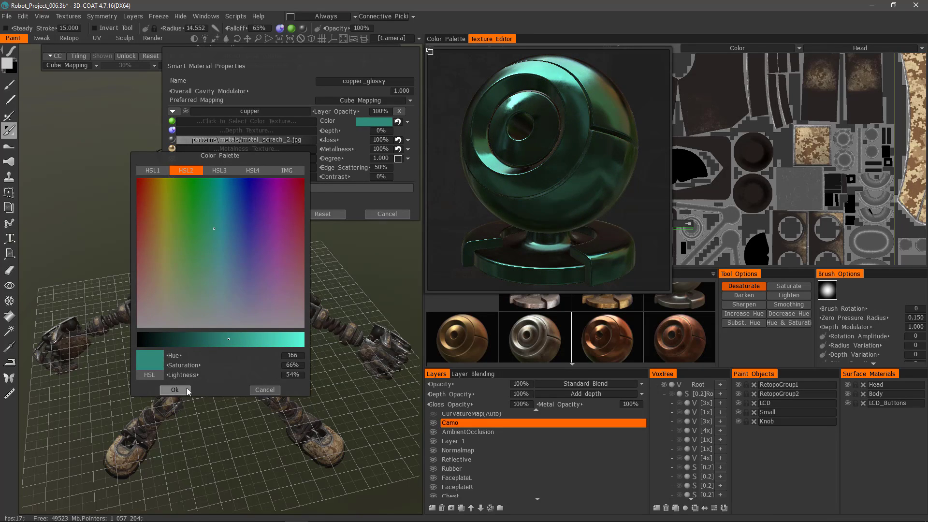
left_click(264, 390)
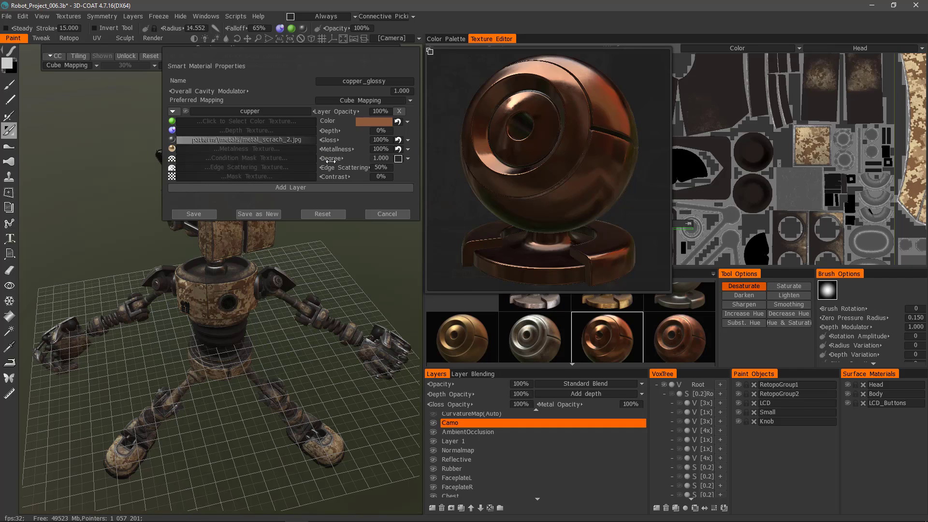
- Check the degree condition options, and try From Camera as the preferred mapping before restoring Cube Mapping
left_click(408, 158)
left_click(408, 160)
left_click(368, 100)
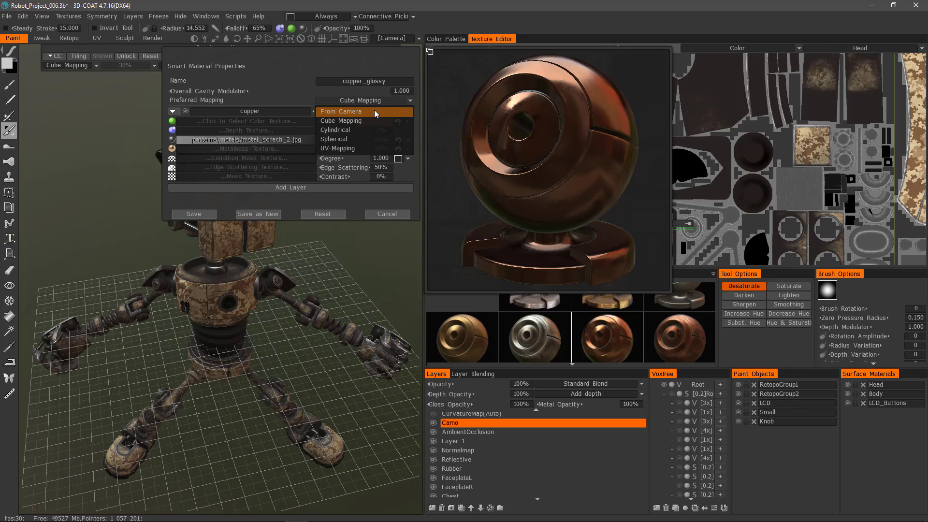
left_click(347, 112)
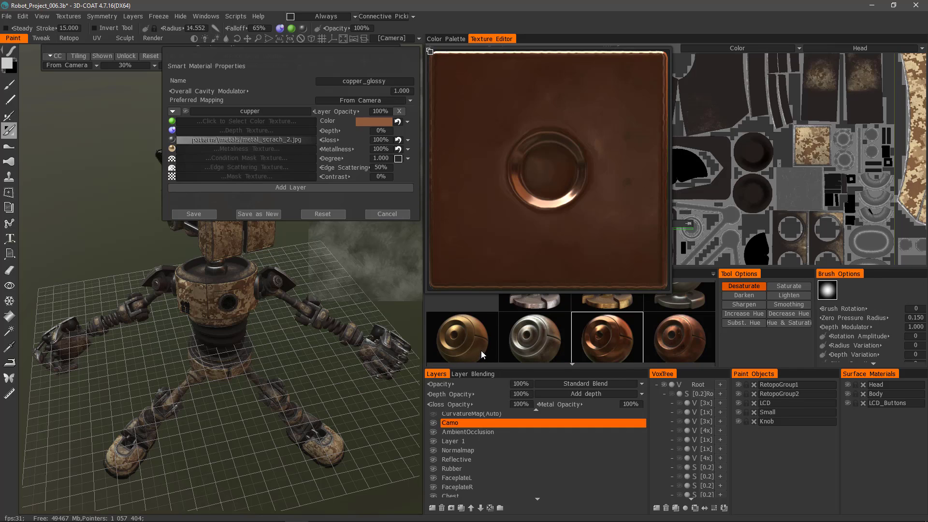
mouse_move(471, 321)
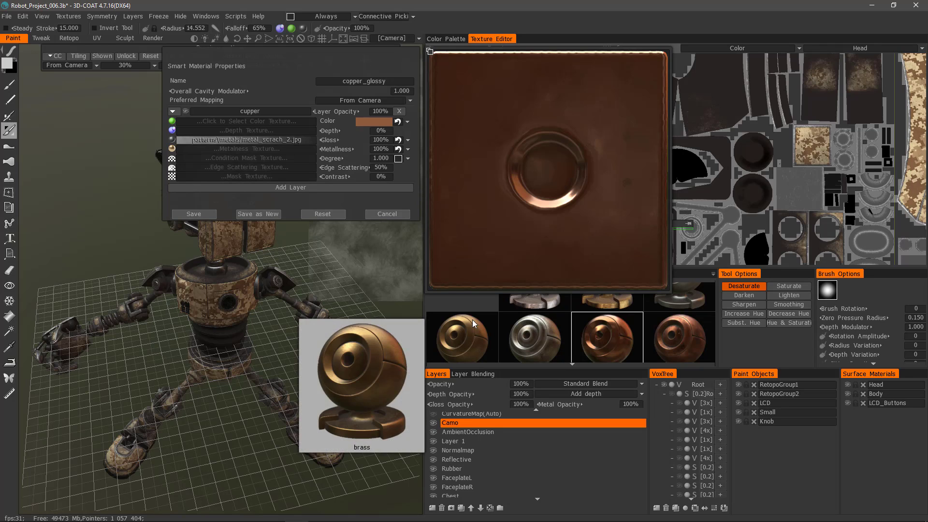
left_click(352, 101)
left_click(344, 120)
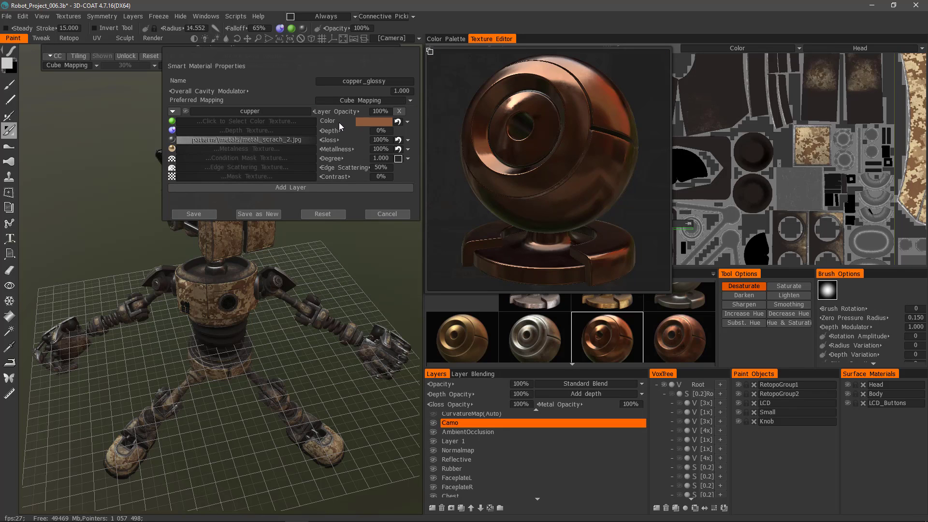
- Try UV-Mapping as the material's preferred mapping, and return it to Cube Mapping
left_click(357, 103)
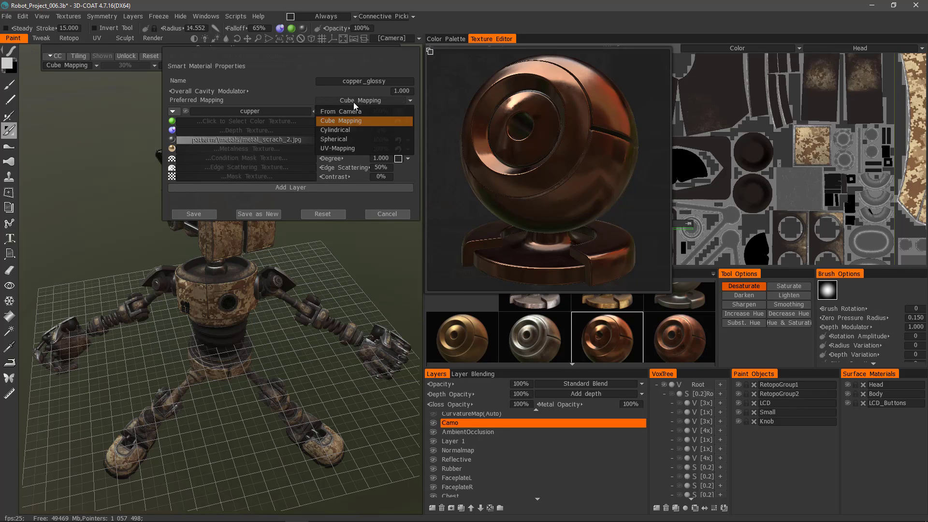
left_click(338, 150)
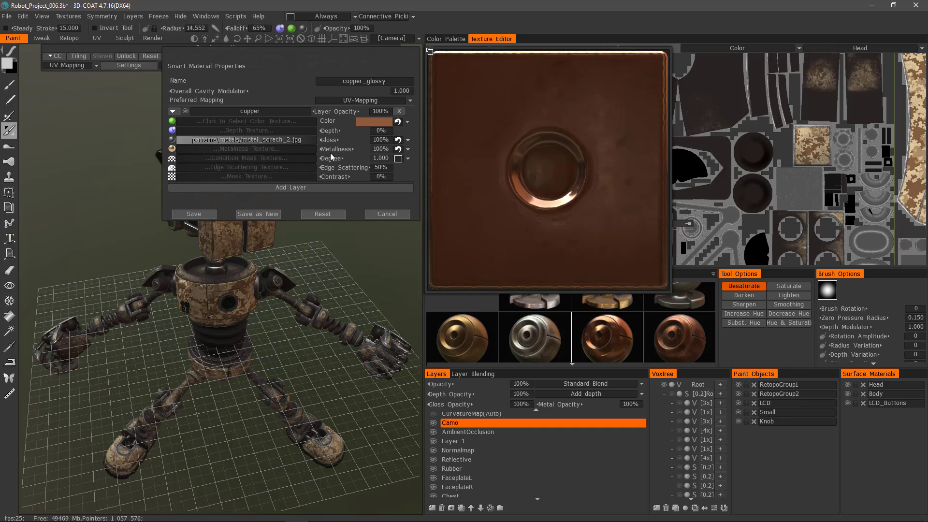
left_click(369, 102)
left_click(351, 124)
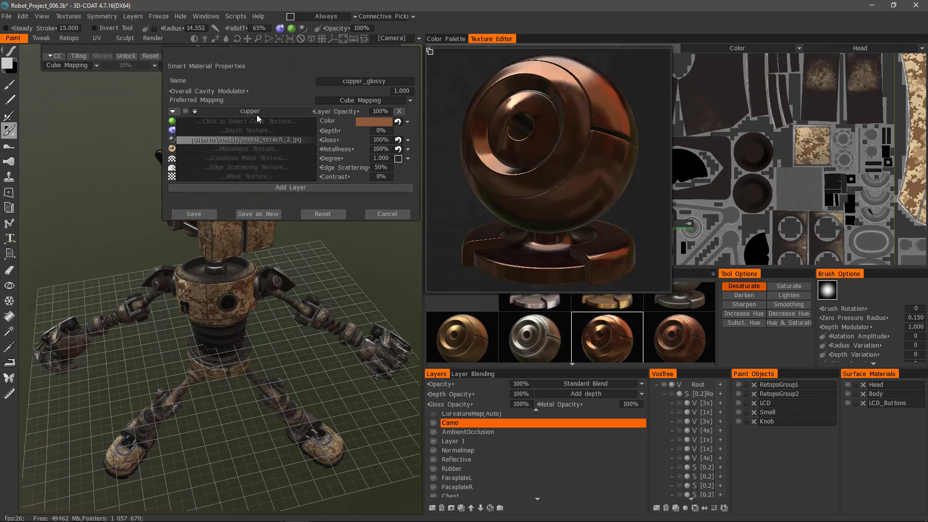
- Examine the cupper layer's options for ordering, duplicating, copying and channel visibility
left_click(195, 112)
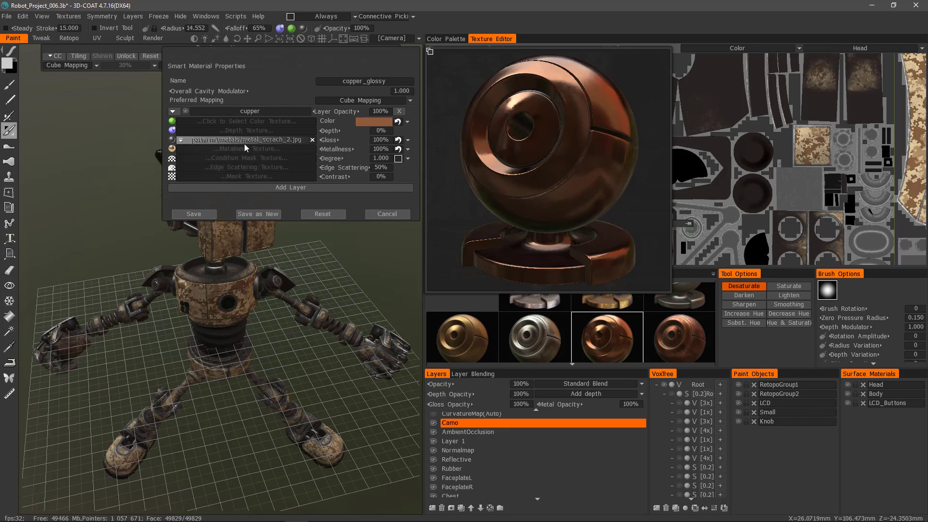
left_click(195, 111)
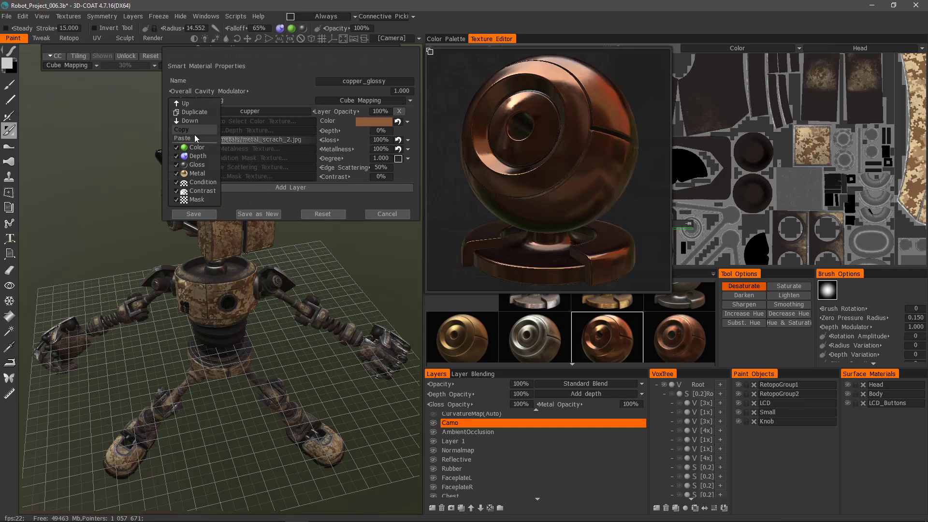
left_click(195, 135)
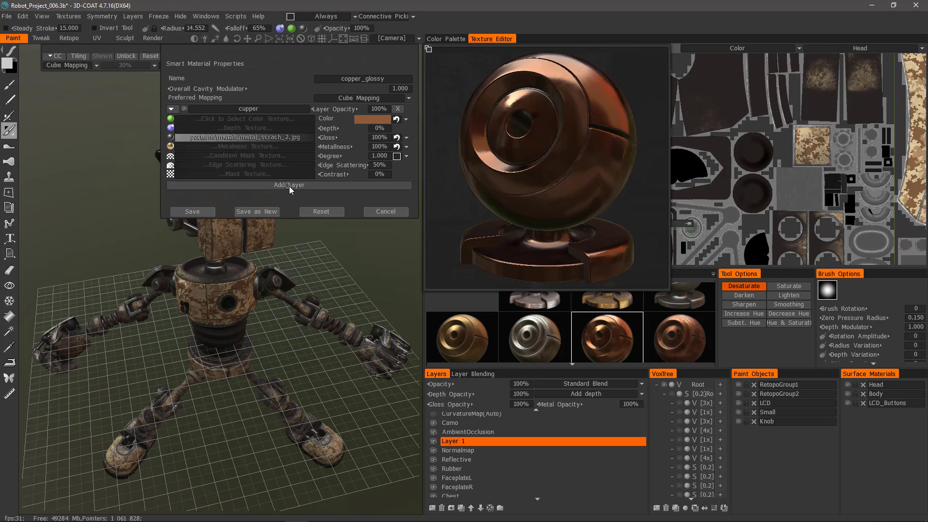
- Add a second layer to the copper_glossy material, and collapse and re-expand both material layers
left_click(289, 187)
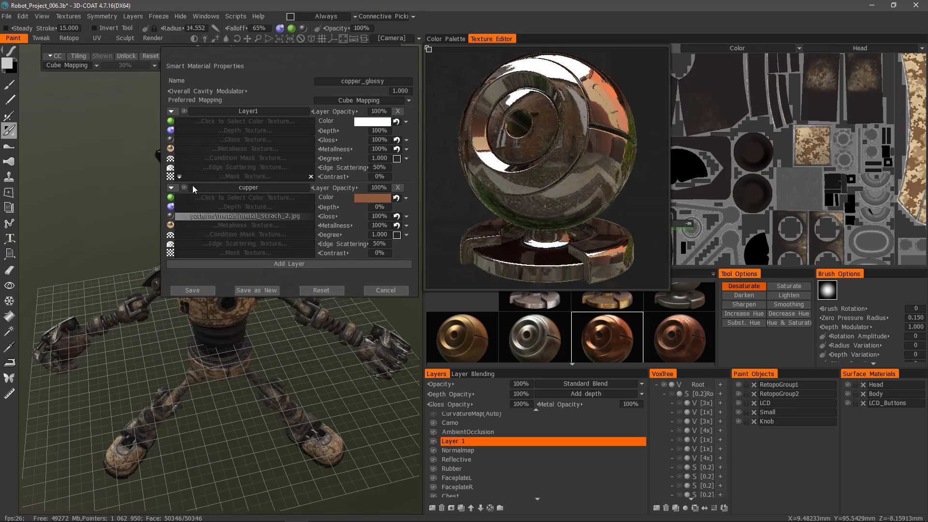
left_click(171, 188)
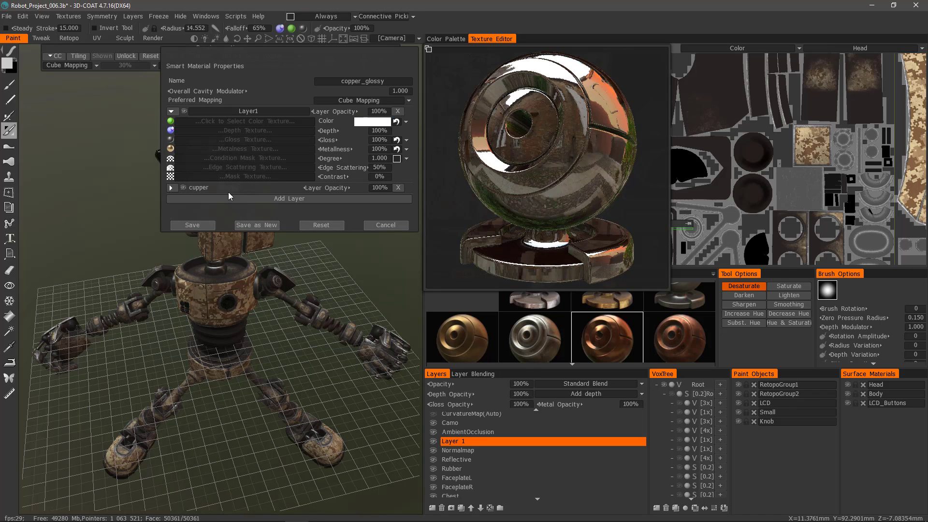
left_click(171, 112)
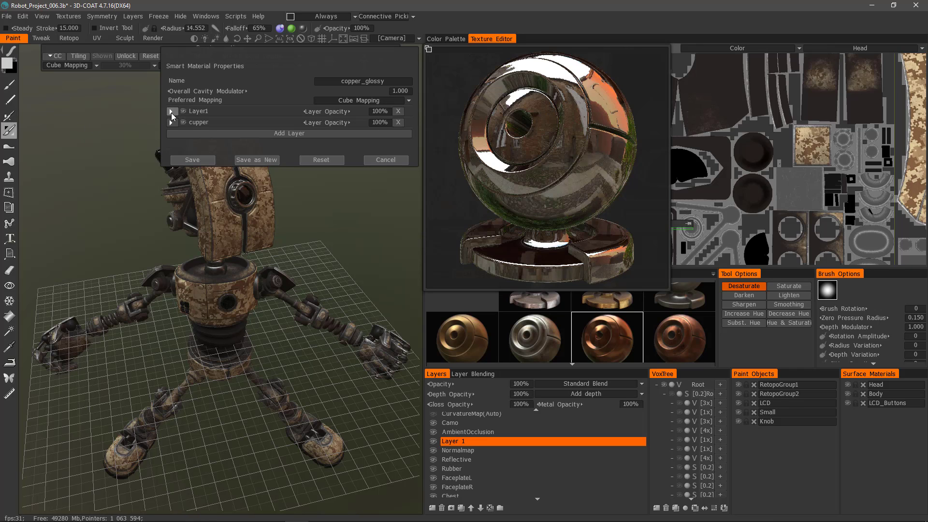
left_click(172, 112)
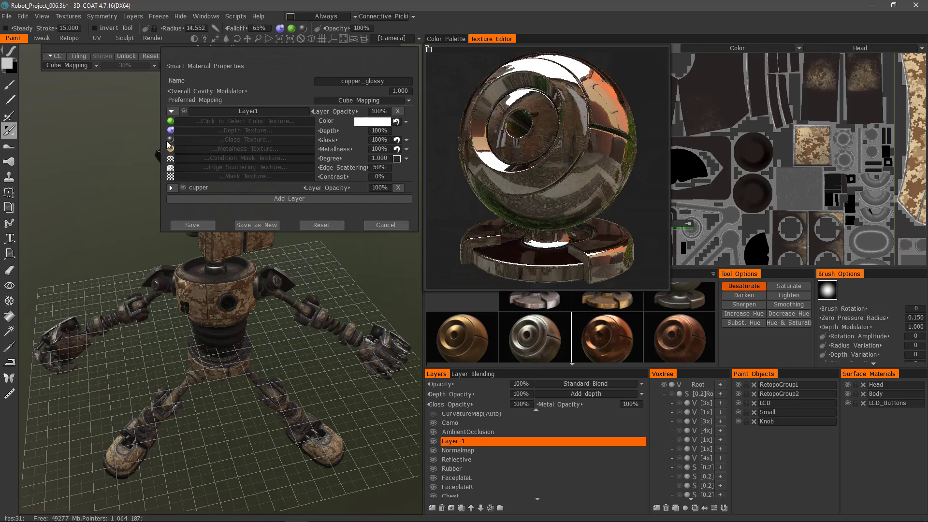
left_click(171, 188)
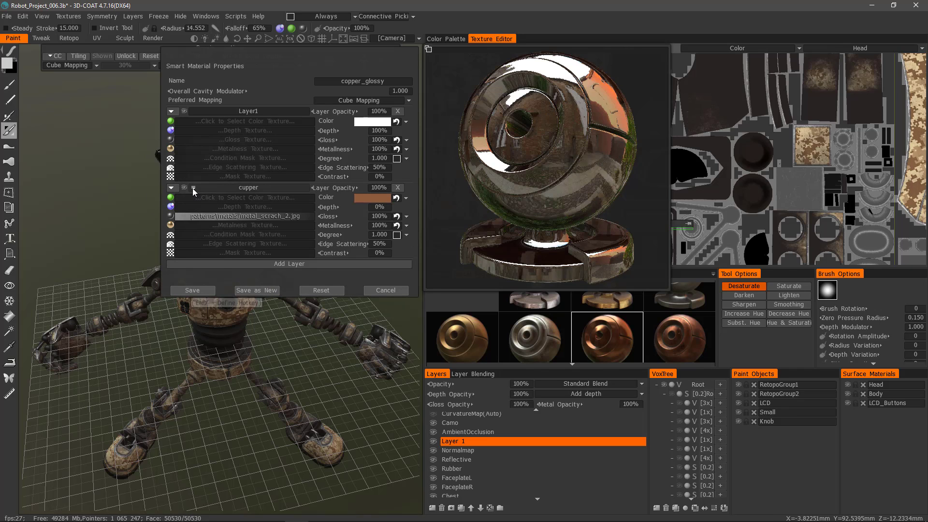
- Hide every channel except Color on the cupper layer, and delete that layer from the material
left_click(193, 189)
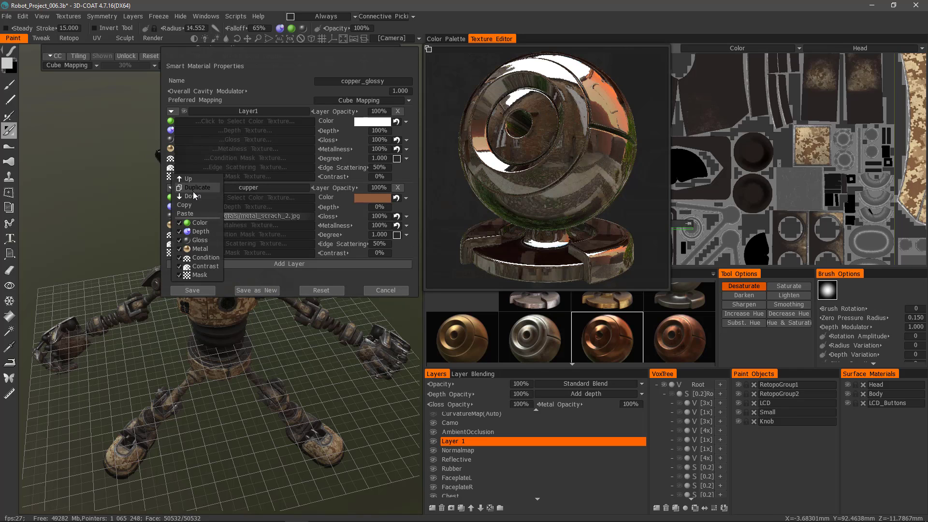
left_click(180, 232)
left_click(179, 241)
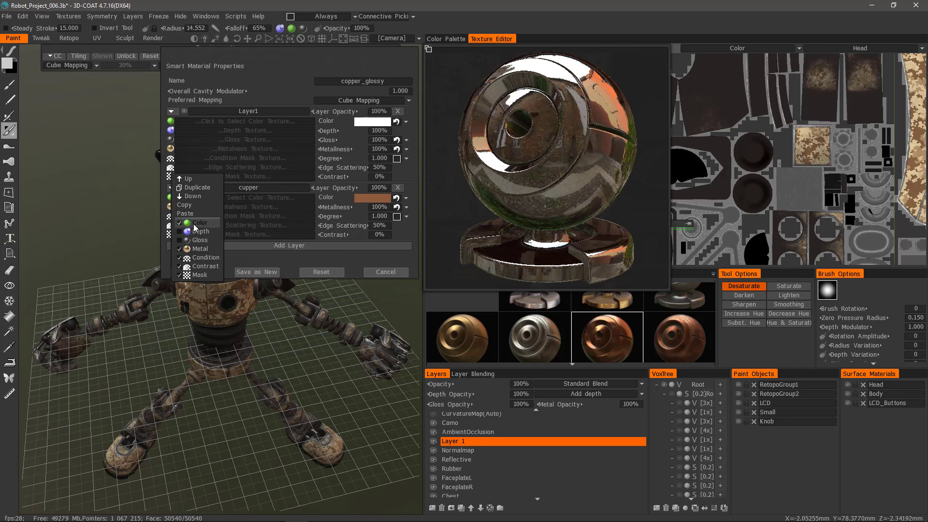
left_click(180, 249)
left_click(179, 258)
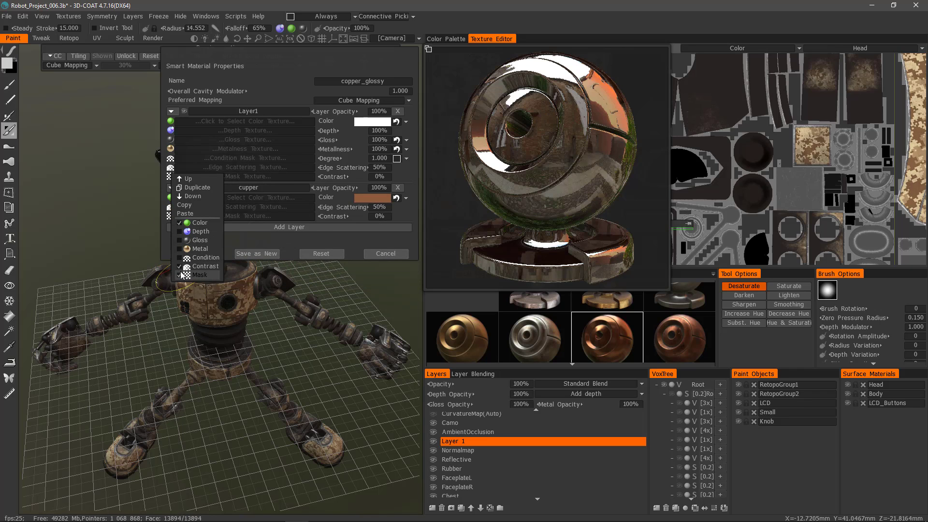
left_click(179, 275)
left_click(179, 267)
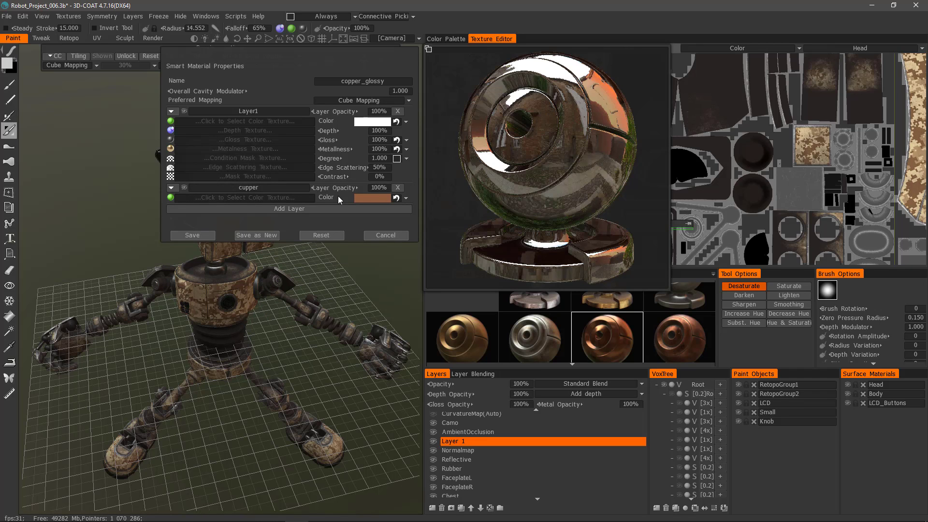
left_click(398, 188)
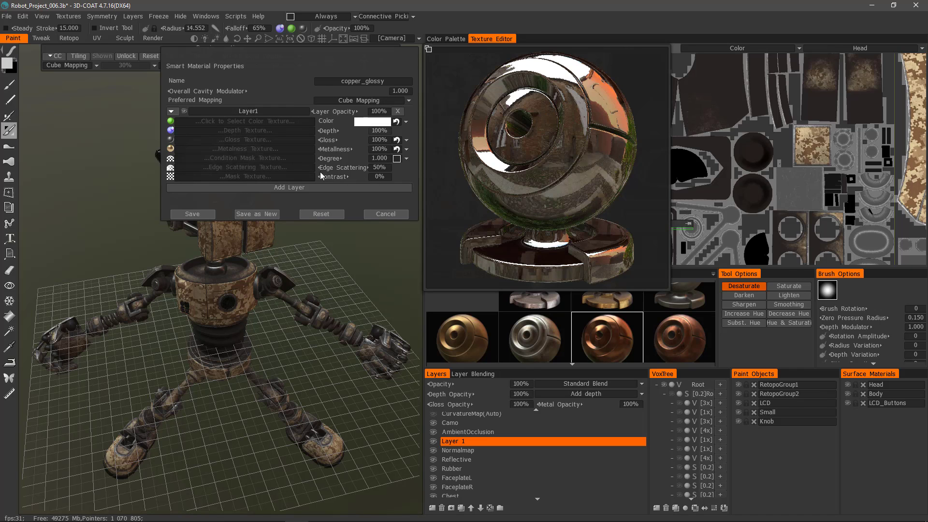
- Shrink the enlarged material preview, move the Smart Material Properties dialog off the robot, and activate the Fill tool
left_click(429, 49)
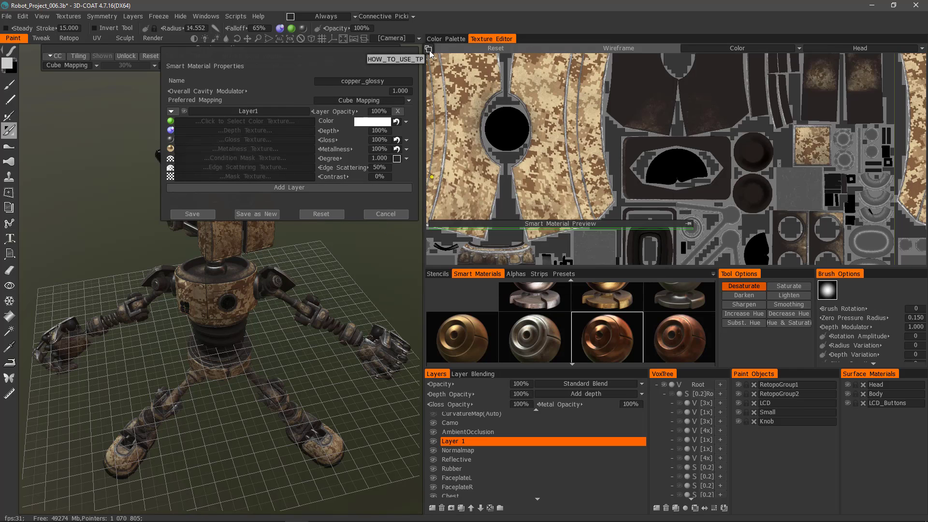
left_click_drag(338, 52, 550, 65)
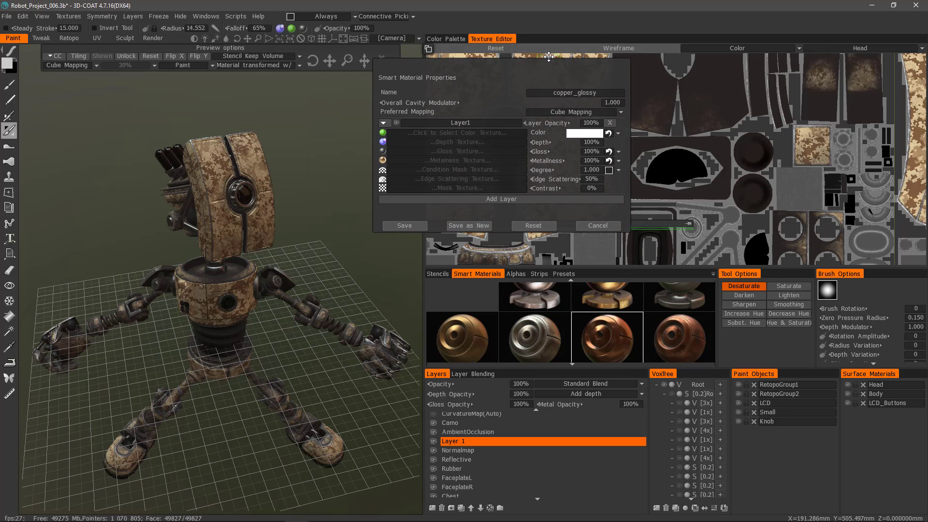
left_click(7, 129)
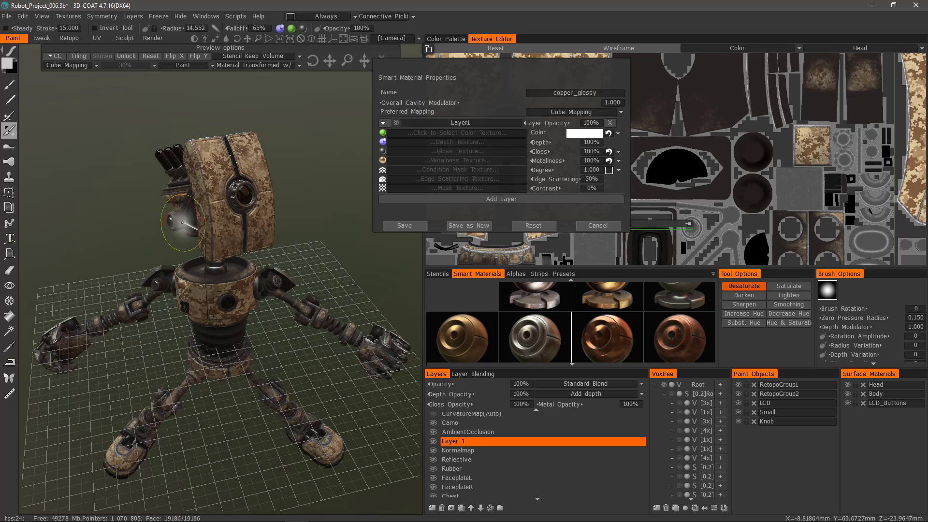
left_click(9, 319)
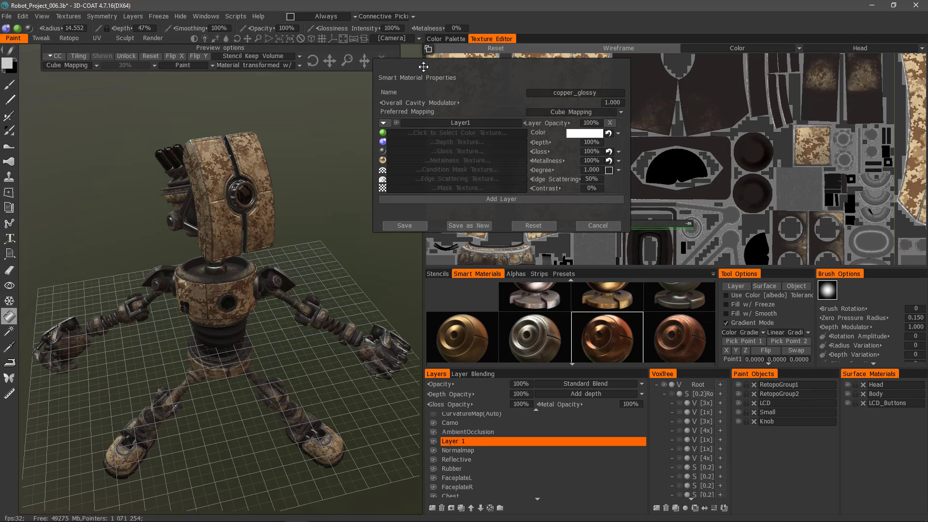
- Pin the Smart Material Preview window open over the robot's head, enlarge it, and discard the pending material edits
left_click_drag(423, 67, 522, 55)
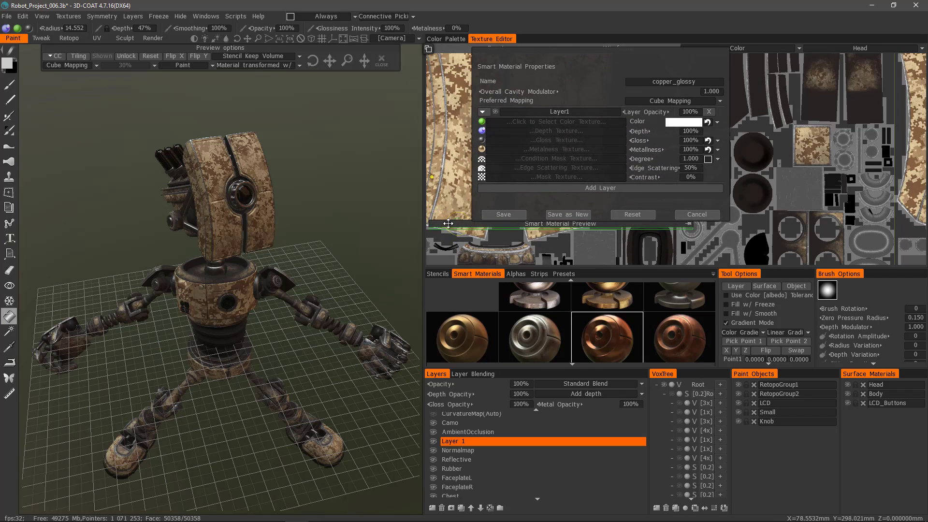
left_click_drag(448, 223, 109, 110)
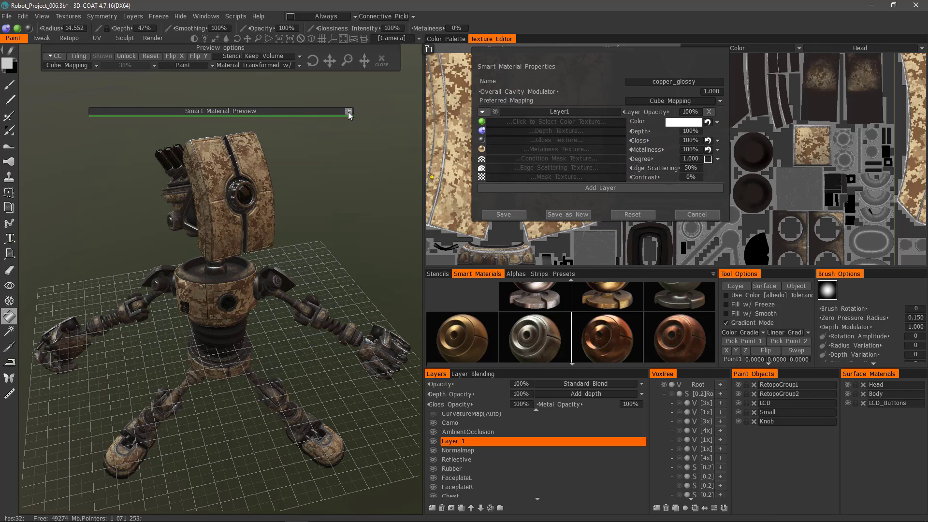
left_click(349, 112)
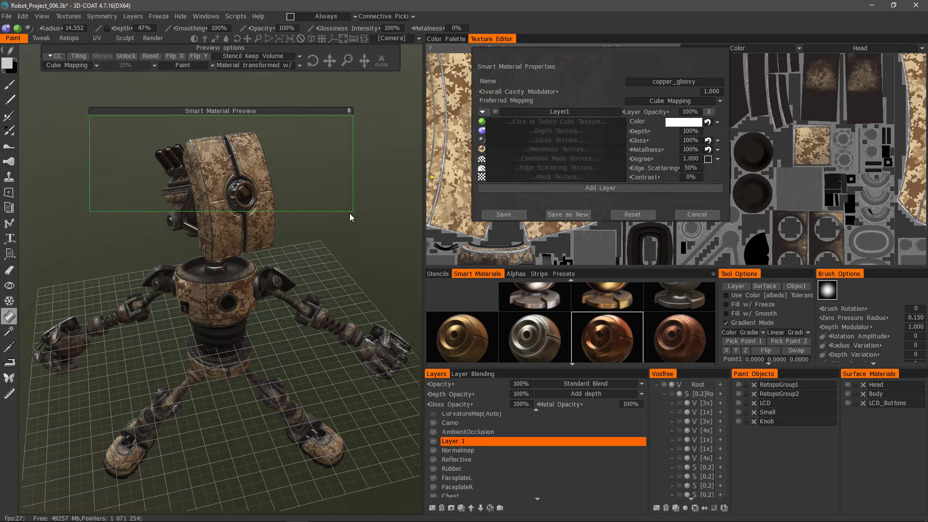
left_click_drag(350, 212, 350, 287)
mouse_move(6, 31)
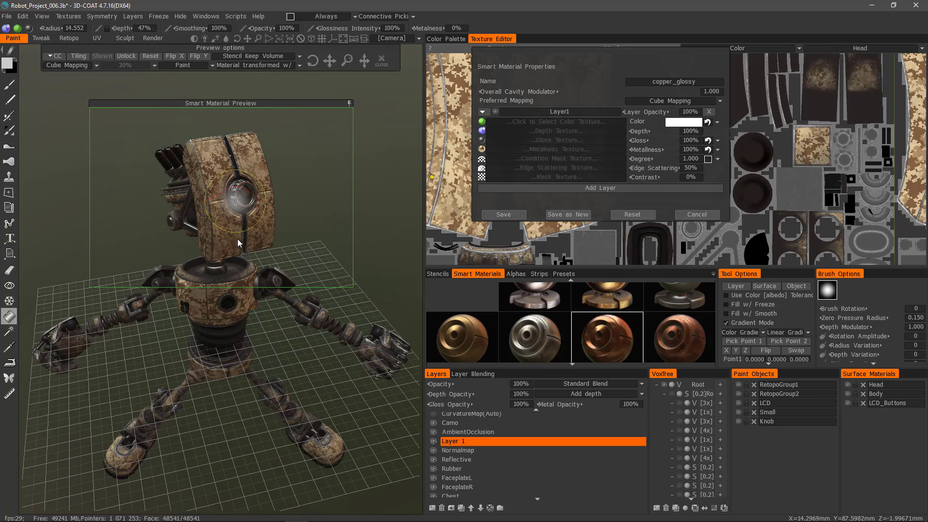
left_click(696, 215)
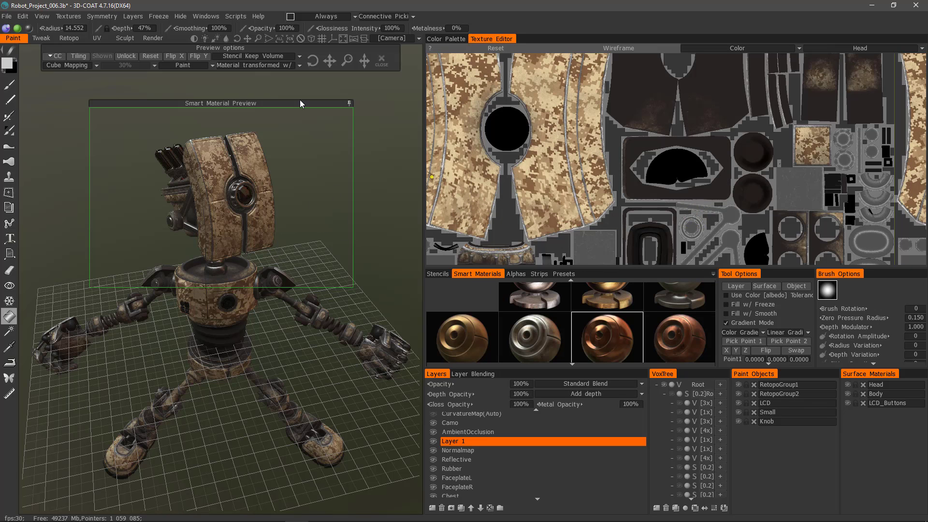
left_click_drag(230, 103, 244, 112)
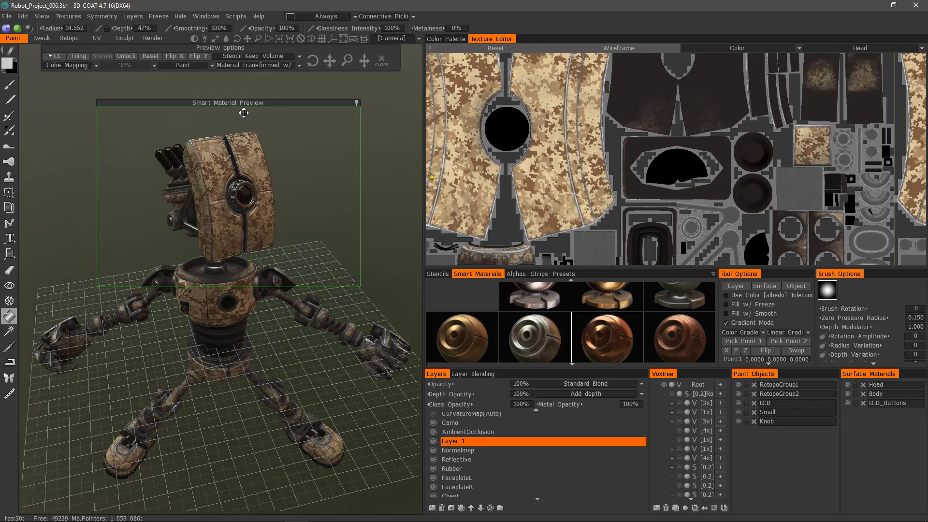
- Add a new paint layer above Layer 1, and open the copper_glossy material in the Smart Material Editor
left_click(432, 508)
right_click(604, 341)
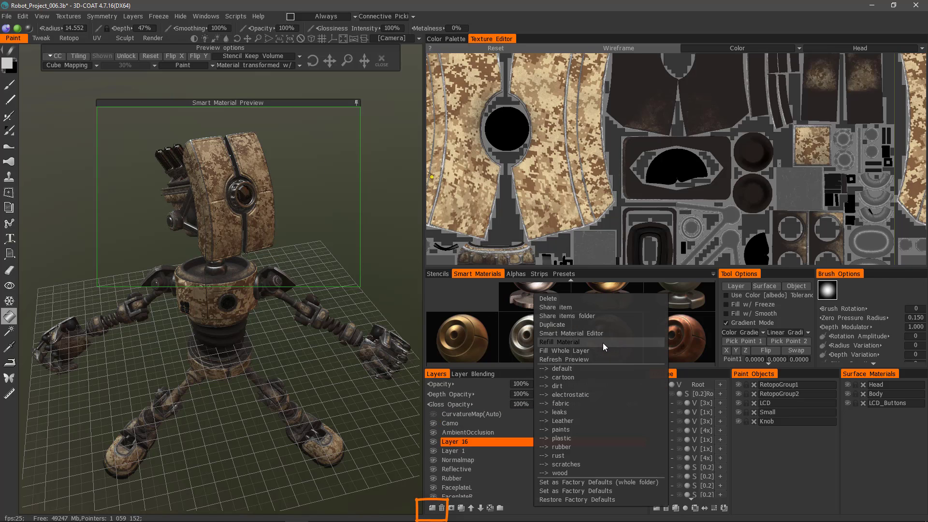
left_click(575, 333)
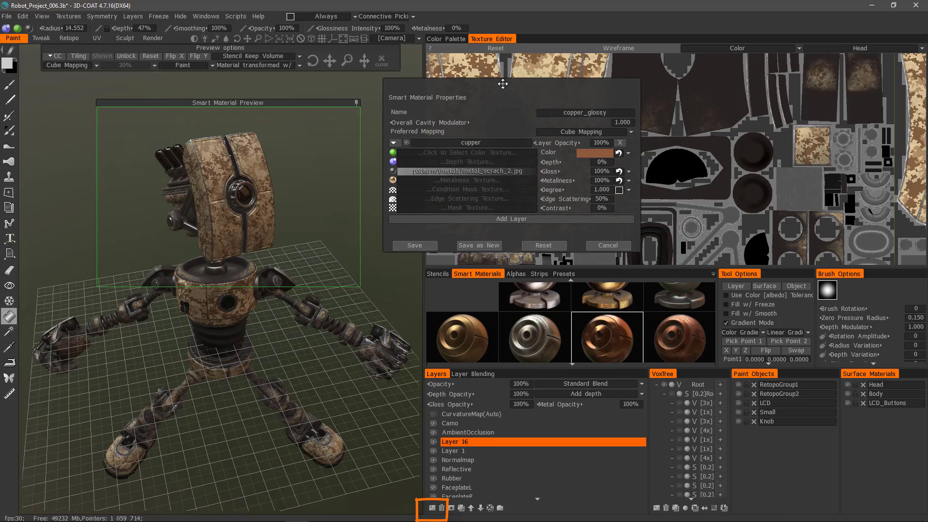
- Add the Camo layer to the layer selection, and reselect only Layer 16
middle_click_drag(167, 193, 149, 219)
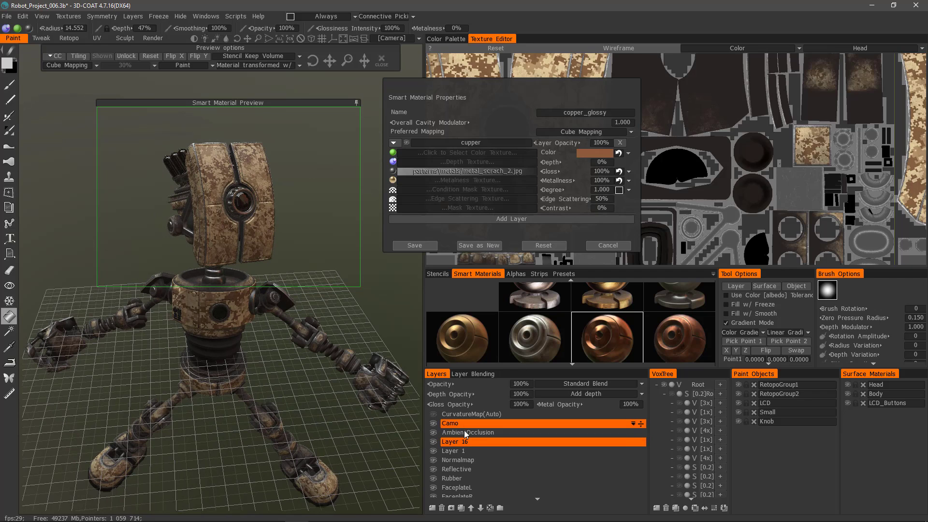
left_click(450, 424, "ctrl")
left_click(457, 443)
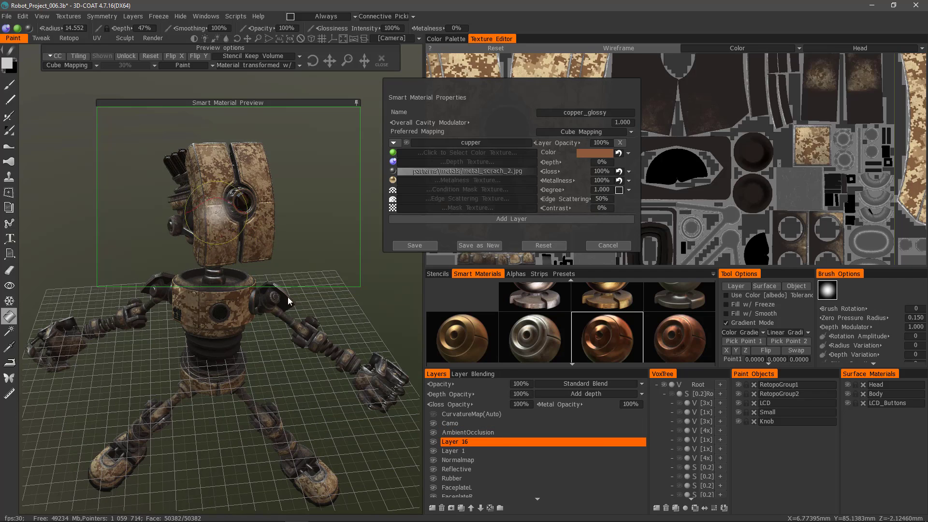
mouse_move(636, 446)
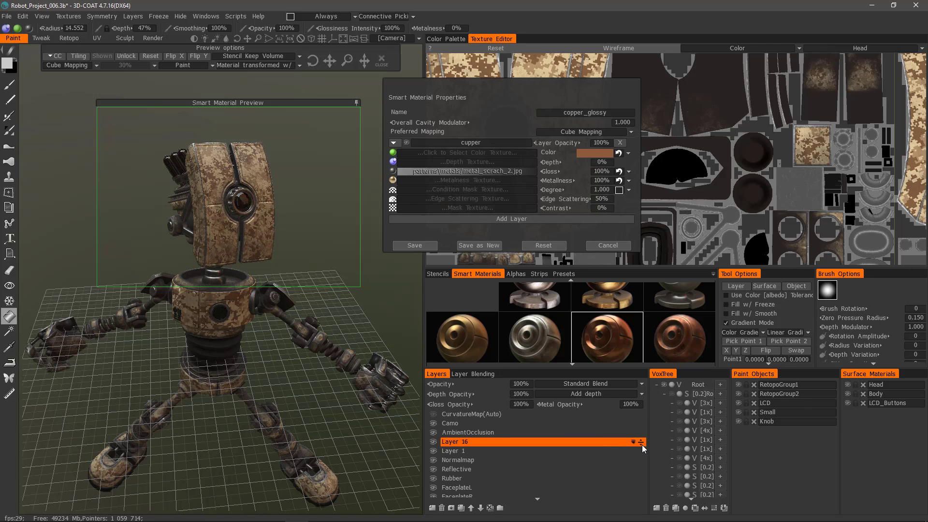